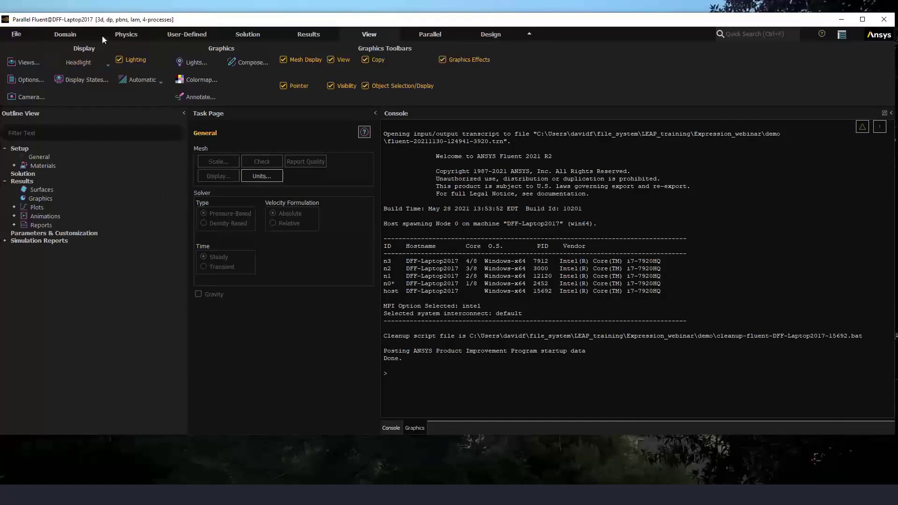
Import the CFX result file test_001.res into the session
left_click_drag(134, 25, 172, 12)
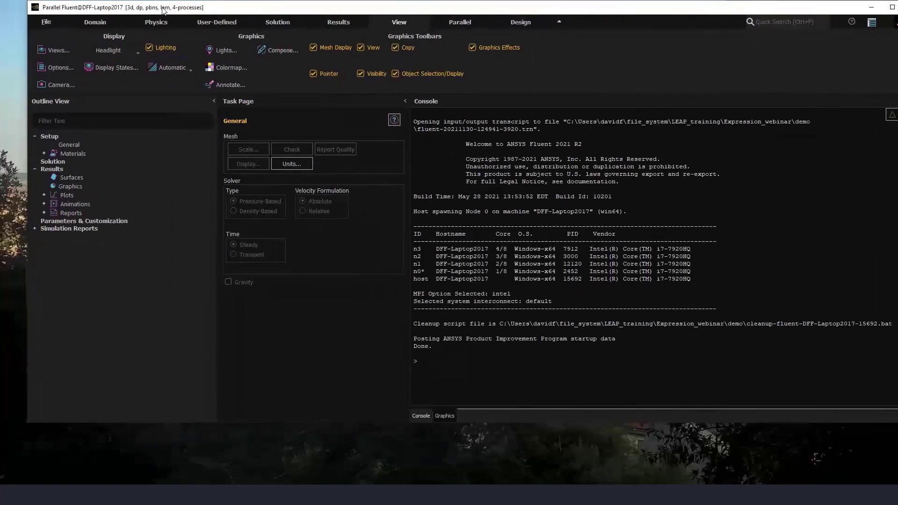
left_click(52, 22)
mouse_move(55, 61)
mouse_move(138, 75)
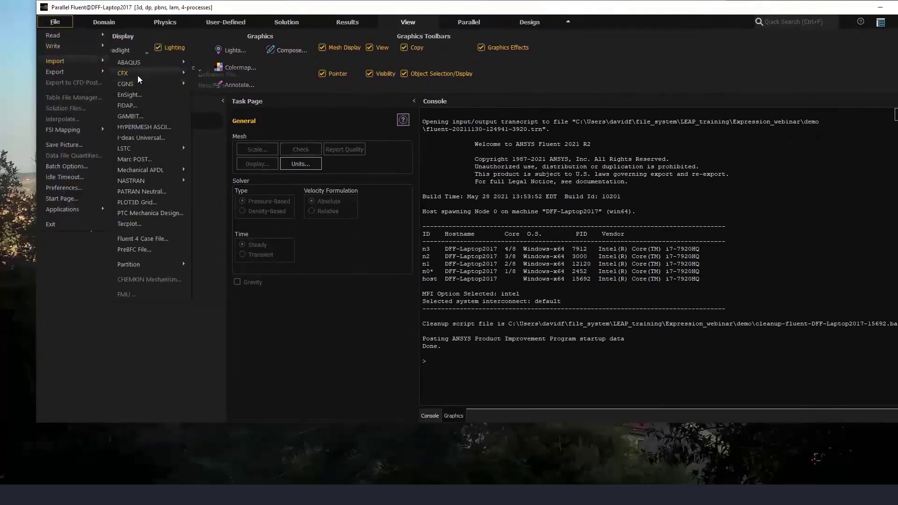
left_click(215, 86)
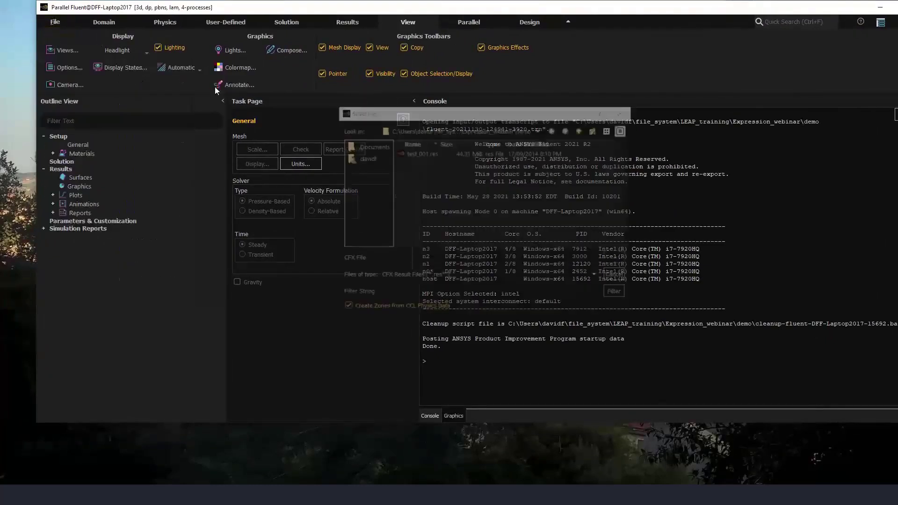
double_click(415, 152)
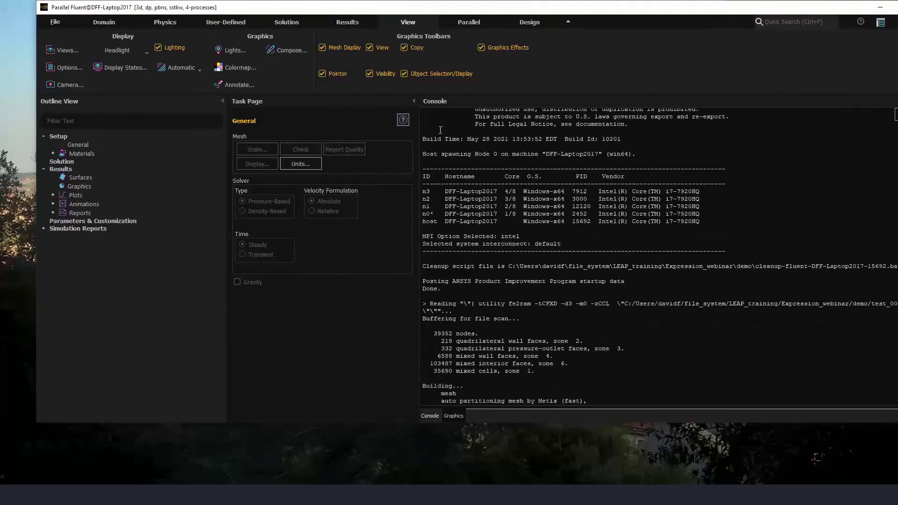
left_click_drag(401, 10, 350, 10)
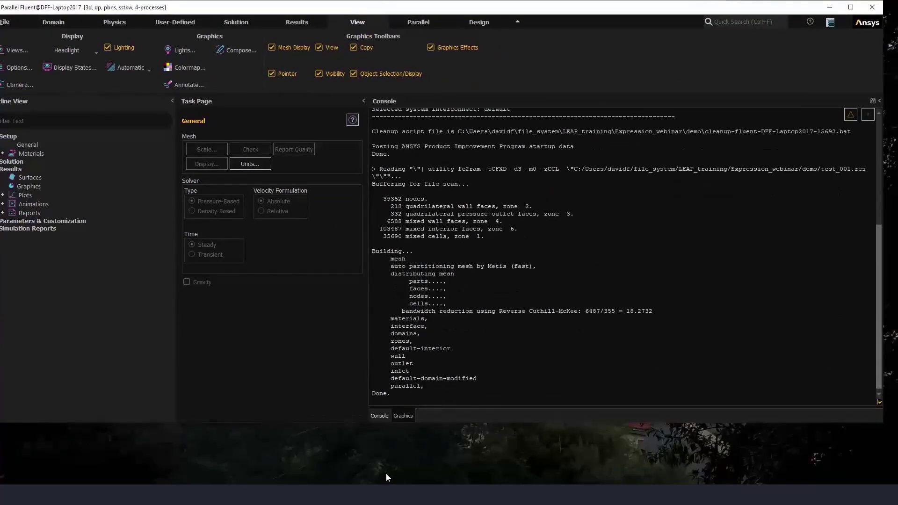
Display the mesh faces of the inlet, outlet and wall surfaces in the graphics window and orient the view of the cylinder
left_click(409, 416)
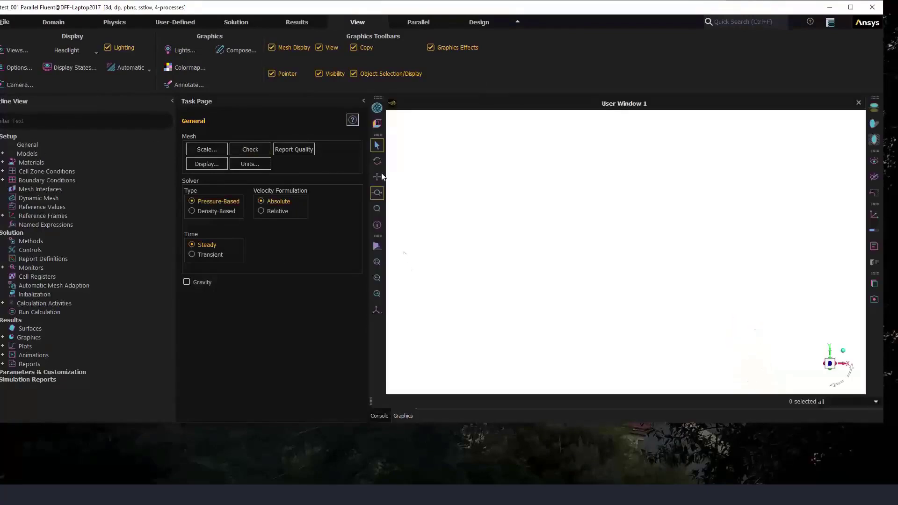
left_click(377, 108)
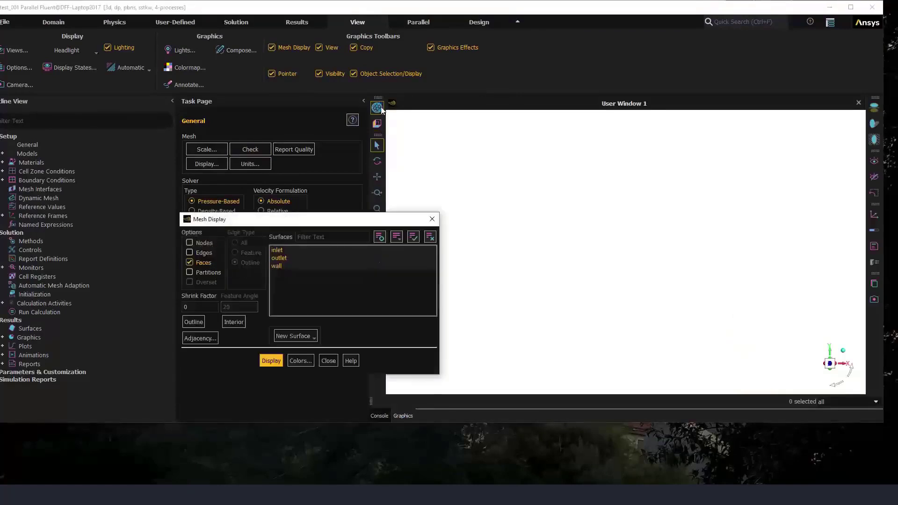
left_click(271, 361)
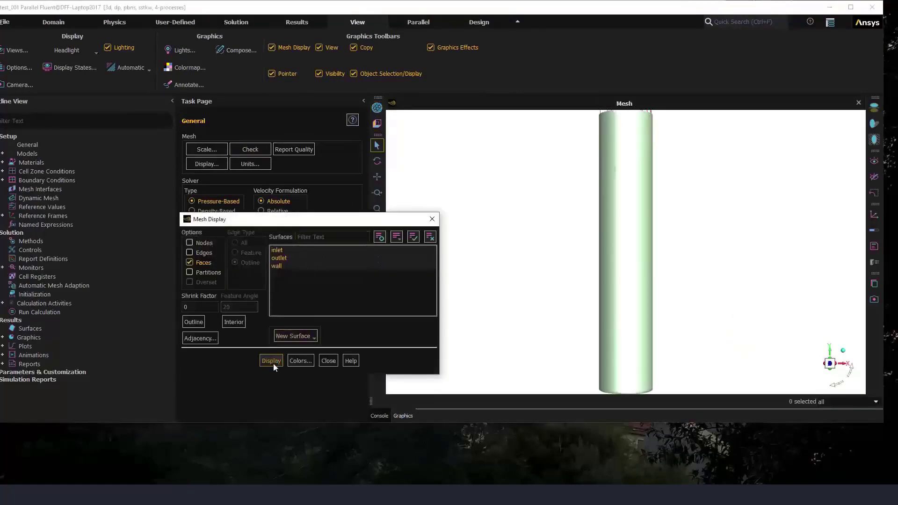
mouse_move(629, 253)
left_mouse_down()
mouse_move(607, 343)
mouse_move(593, 225)
mouse_move(619, 279)
mouse_move(603, 265)
left_mouse_up()
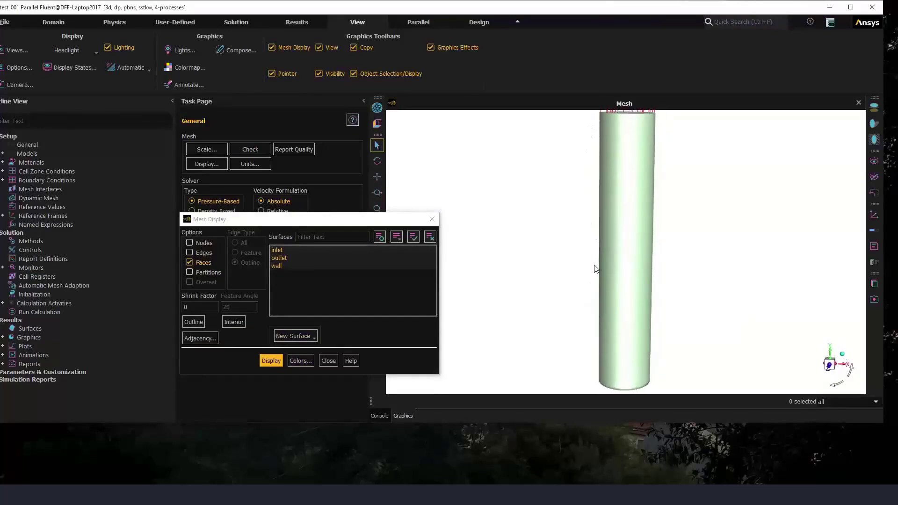
left_click(328, 361)
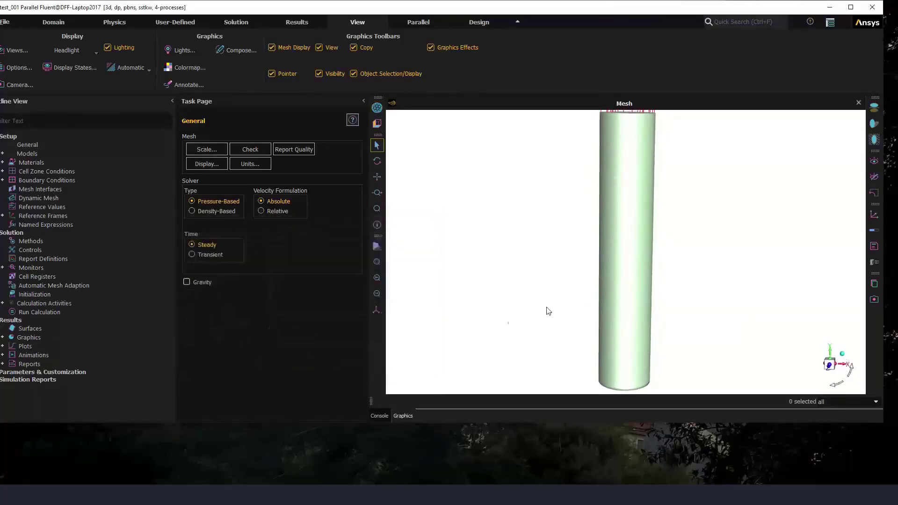
scroll(547, 304, "down", 2)
left_click_drag(627, 284, 406, 252)
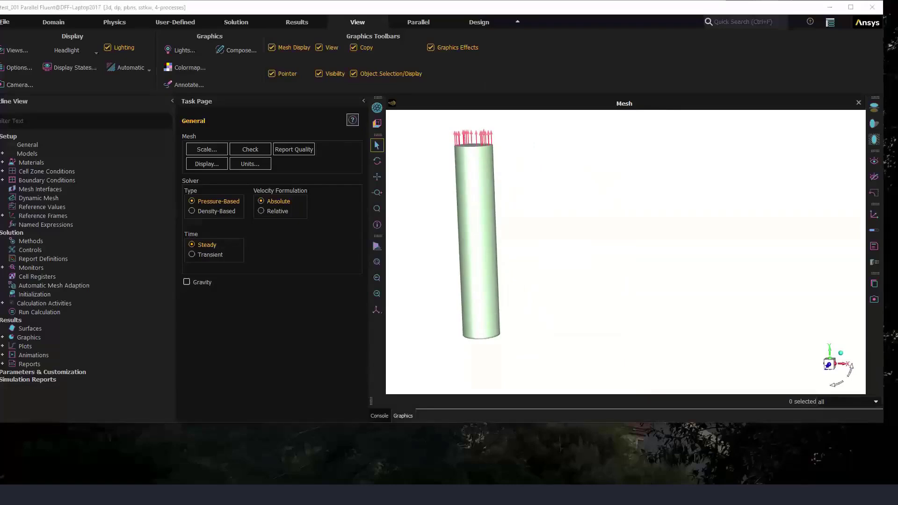
Switch to Notepad++ and examine the CEL expressions in cfx_BC.ccl
left_click_drag(0, 194, 744, 47)
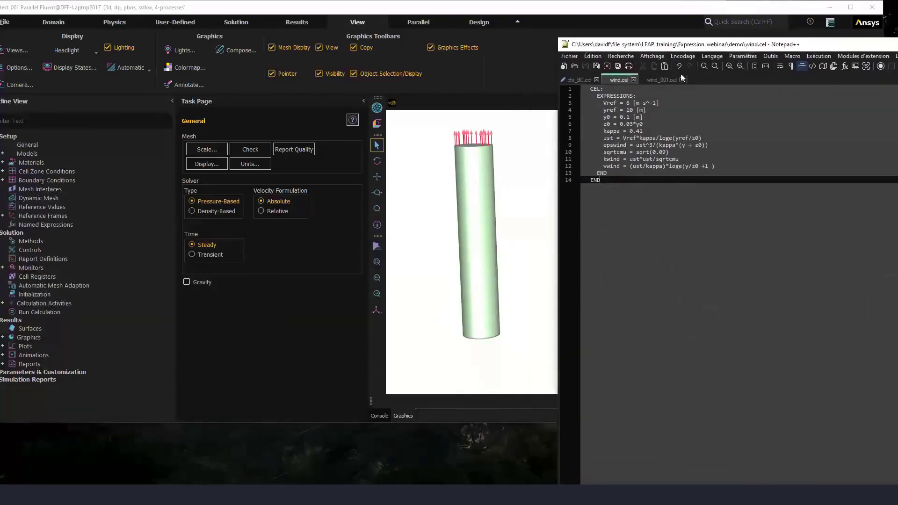
left_click(582, 79)
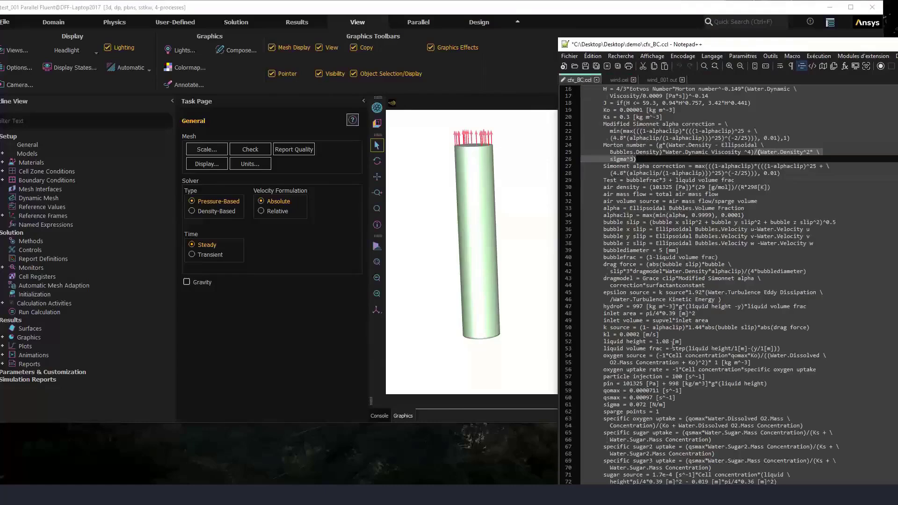
scroll(648, 378, "up", 5)
scroll(648, 363, "down", 15)
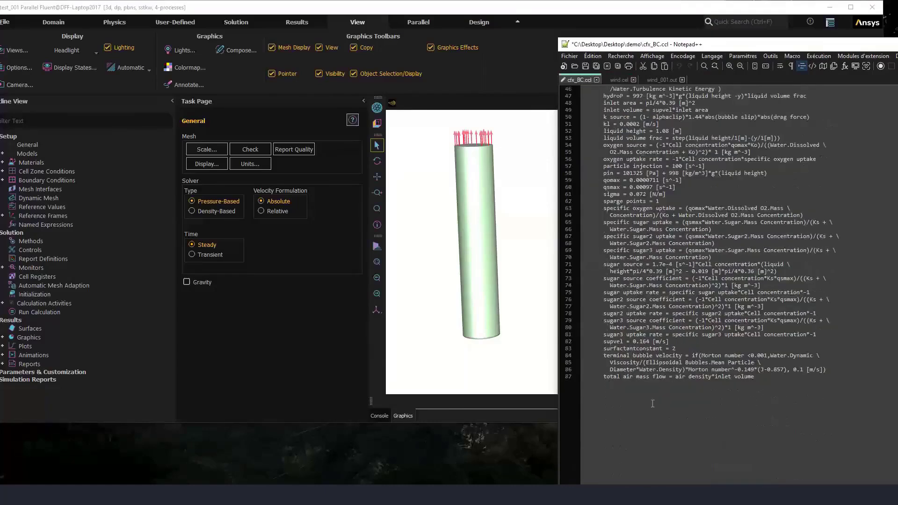
scroll(643, 435, "up", 15)
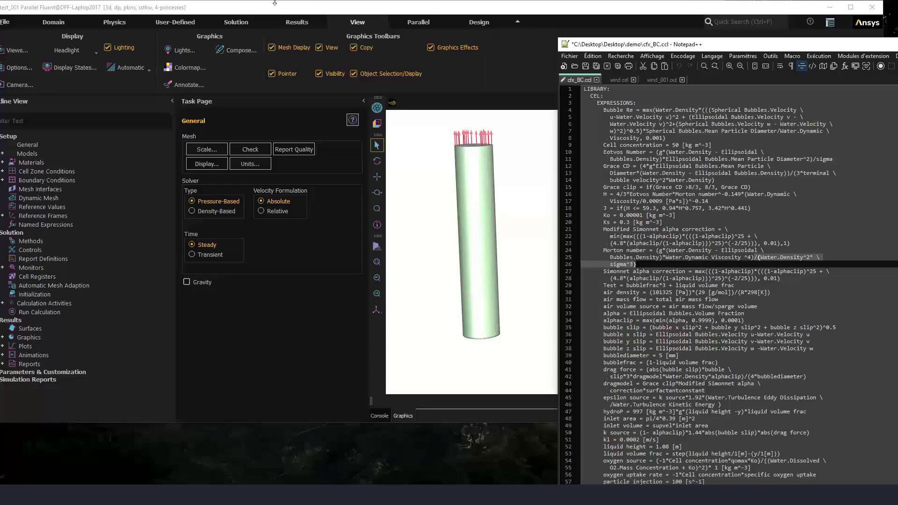
Switch back to Fluent and read the case file BC.cas.h5
left_click(260, 7)
left_click_drag(260, 8, 282, 23)
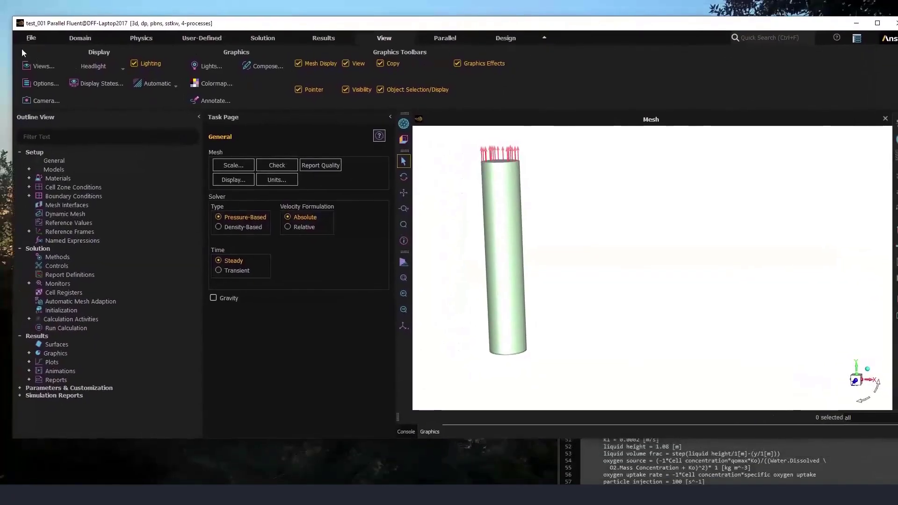
left_click(31, 39)
mouse_move(39, 50)
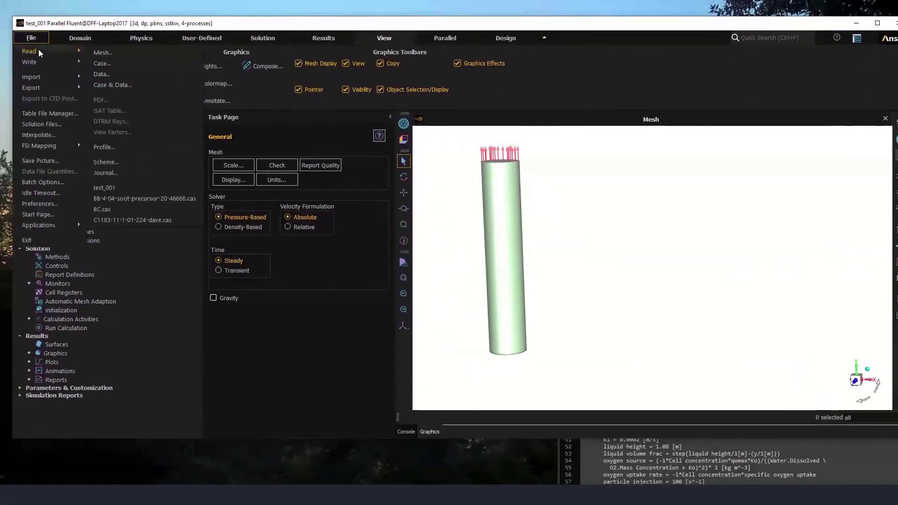
left_click(99, 62)
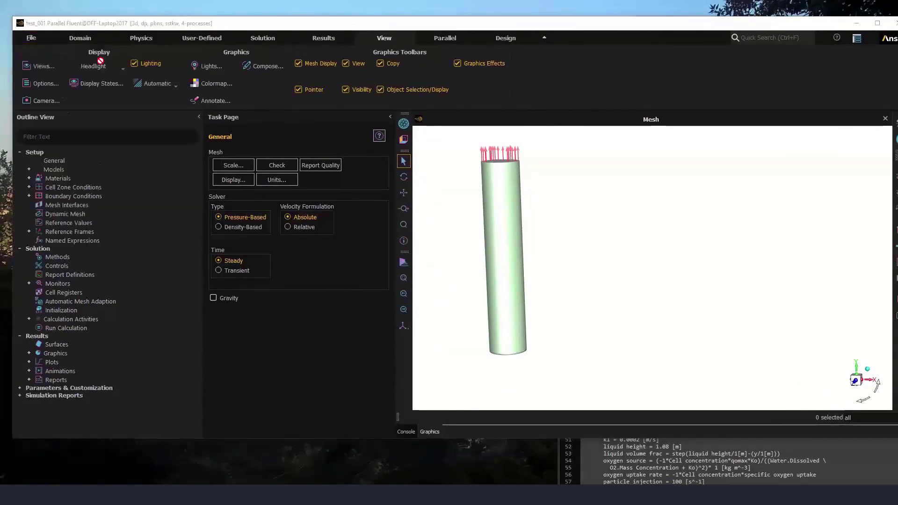
left_click(457, 251)
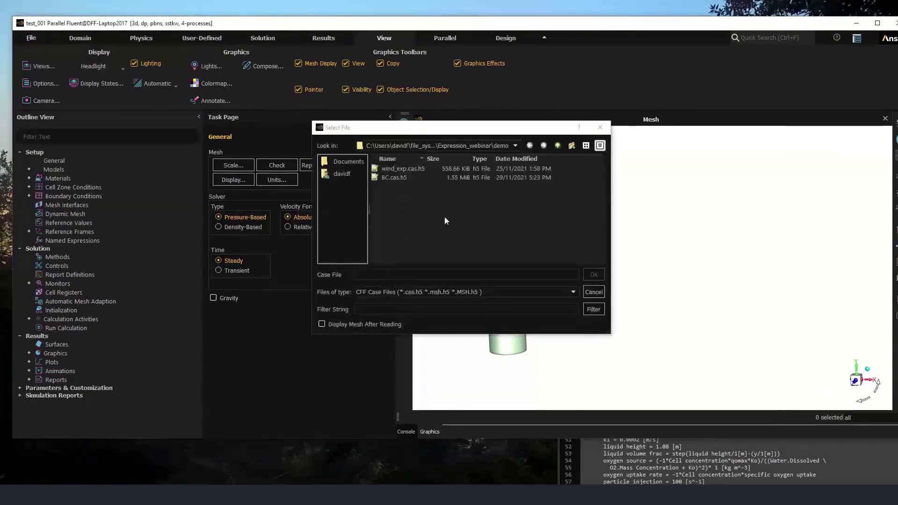
double_click(403, 178)
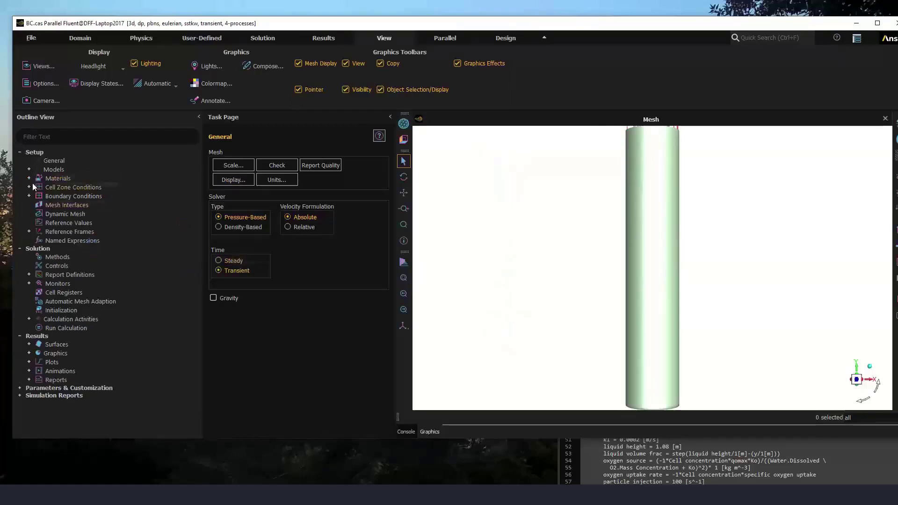
Review the physics models of the loaded case and the console output of the case reading
left_click(29, 170)
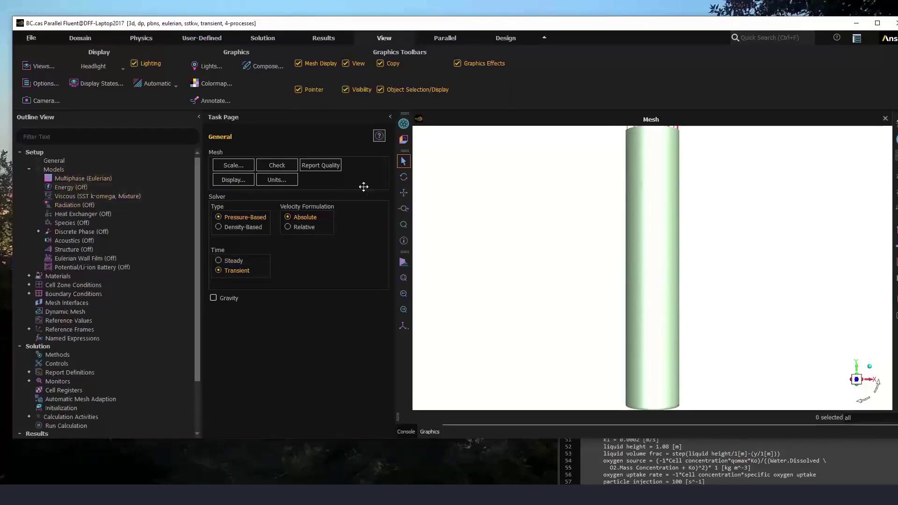
left_click_drag(415, 25, 384, 10)
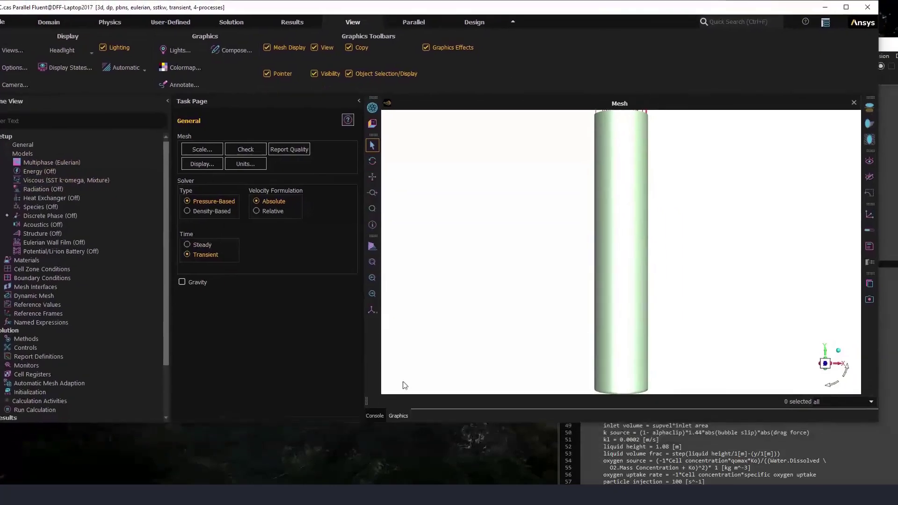
left_click(379, 417)
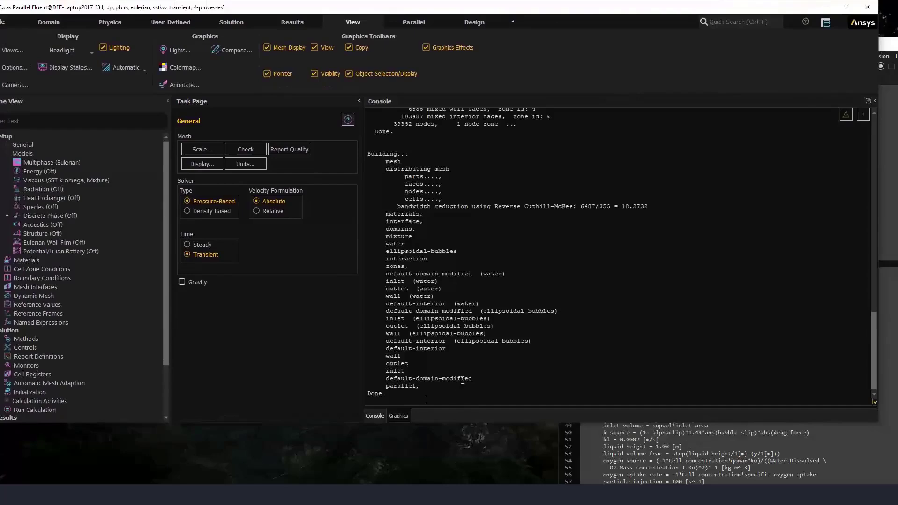
Bring up cfx_BC.ccl in Notepad++ for reference and open Fluent's Expression Manager for the named expressions
left_click(661, 454)
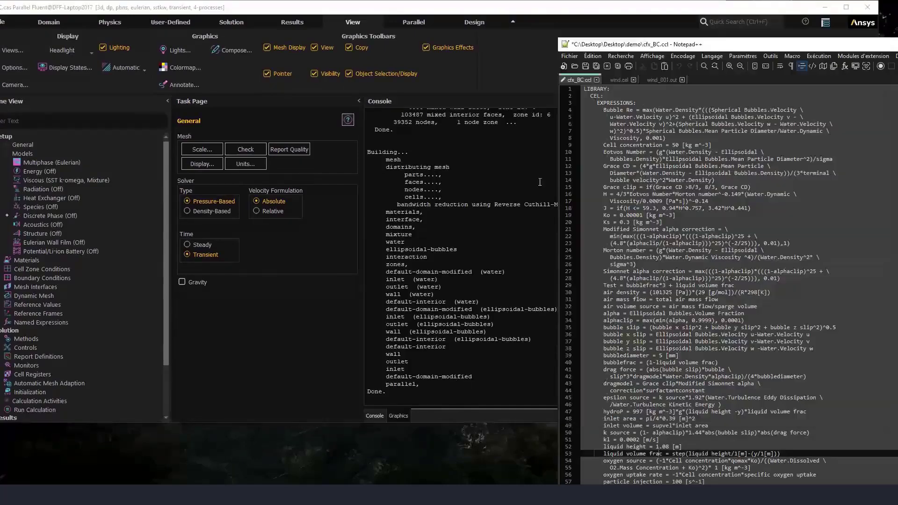
left_click_drag(729, 45, 749, 16)
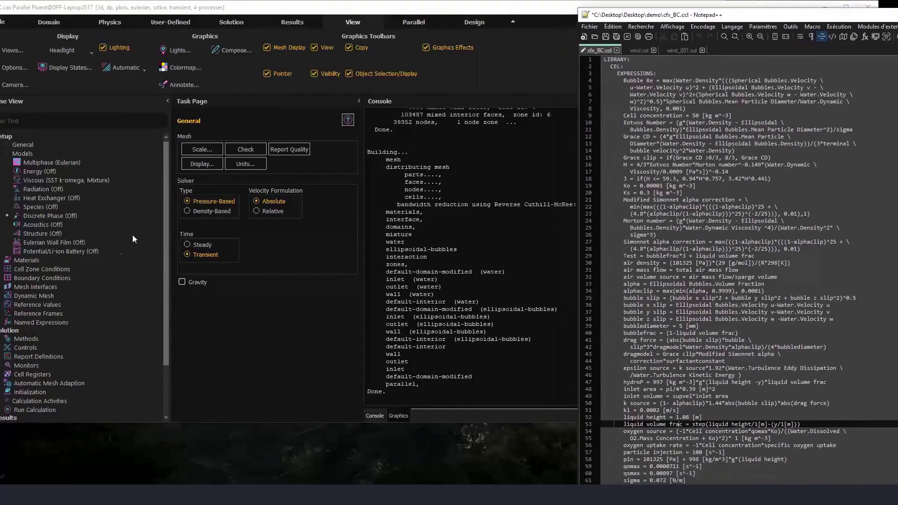
scroll(71, 315, "down", 2)
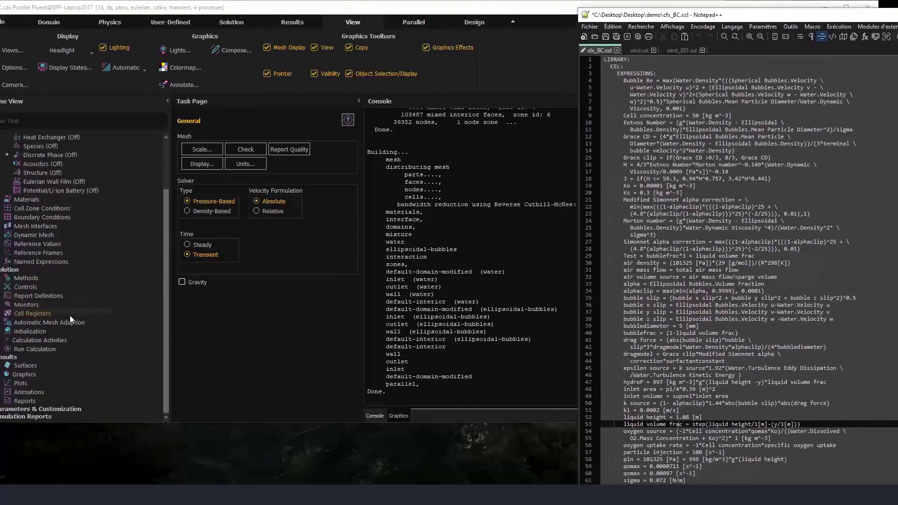
right_click(44, 261)
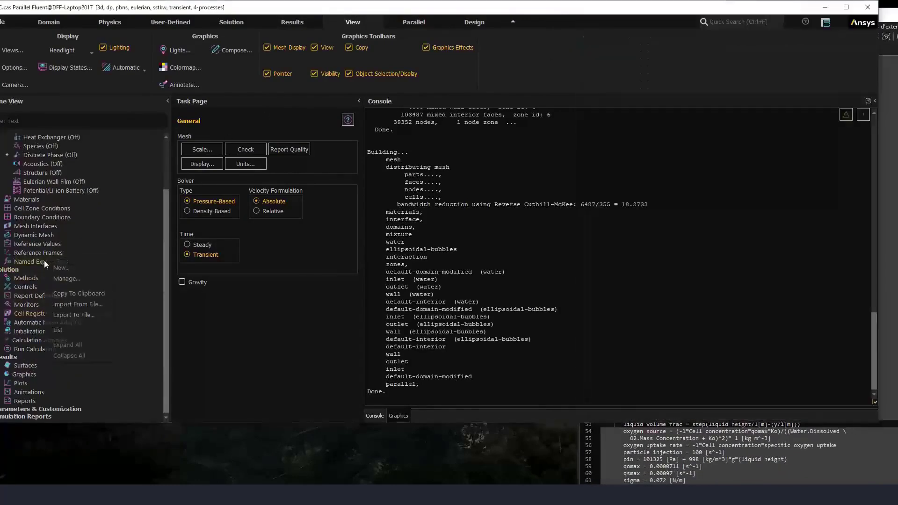
left_click(69, 279)
left_click_drag(299, 223, 204, 69)
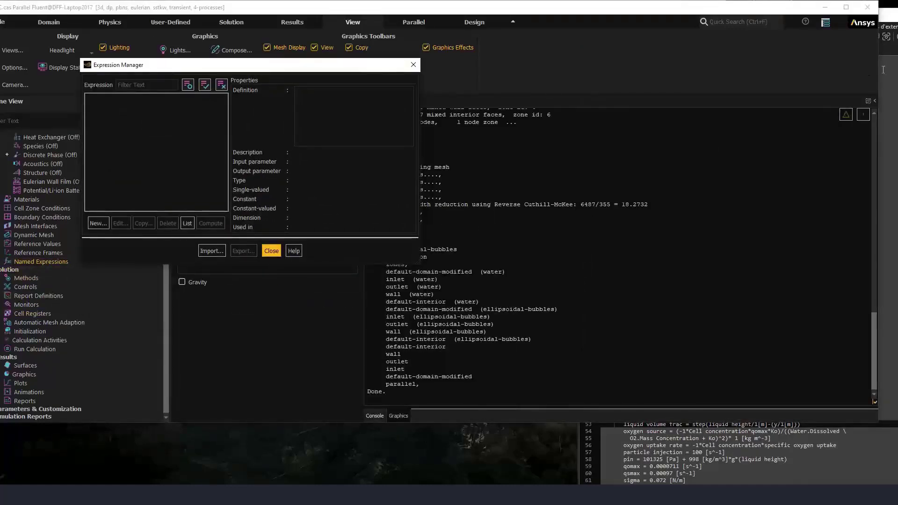
Narrow the Fluent window and place the Notepad++ window with cfx_BC.ccl beside it
left_click_drag(878, 71, 319, 90)
left_click(719, 18)
left_click_drag(719, 18, 584, 0)
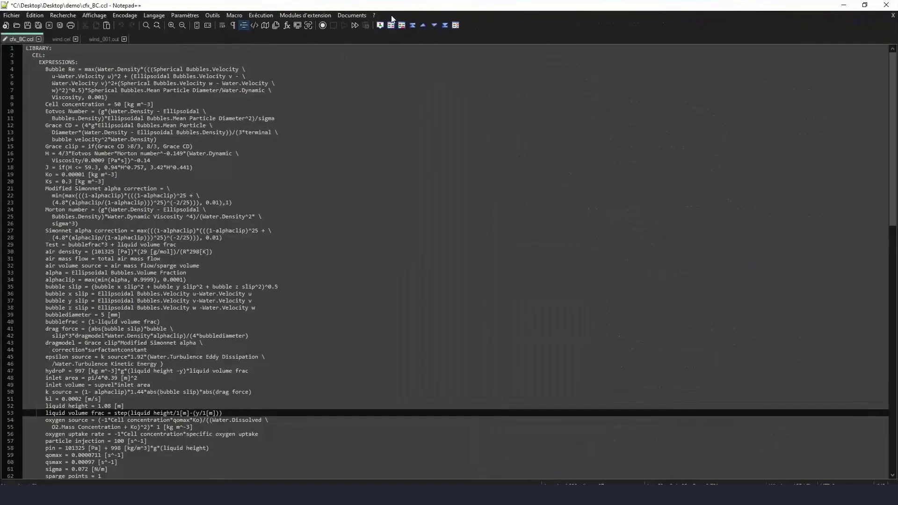
key("super+Right")
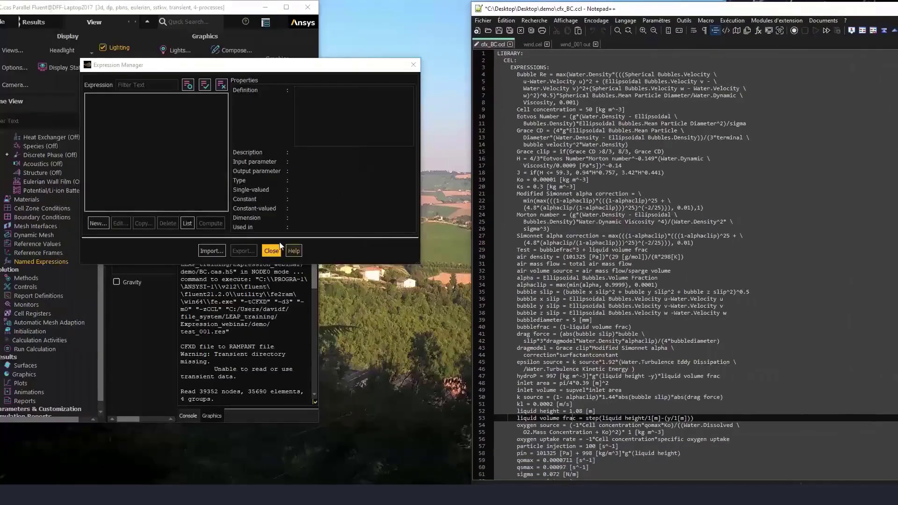
Create a new named expression called Ko, after the Ko entry in cfx_BC.ccl
left_click(99, 223)
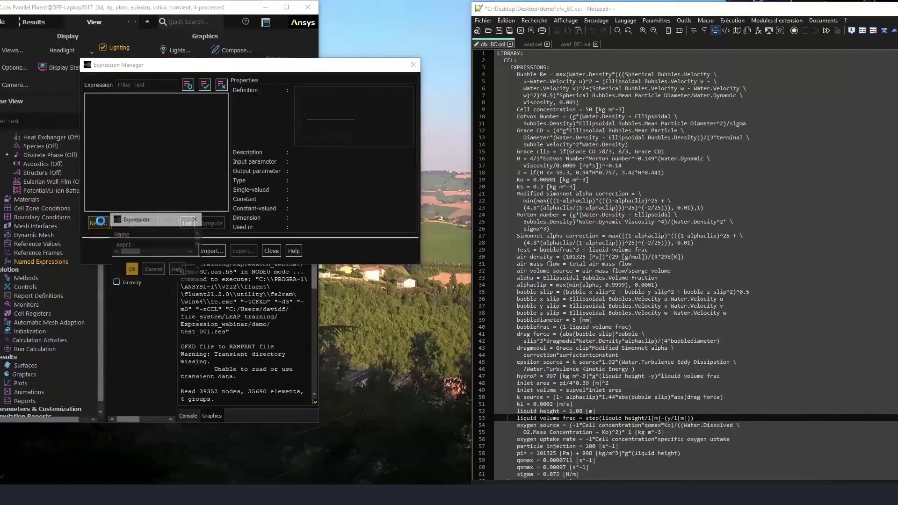
left_click_drag(144, 96, 228, 77)
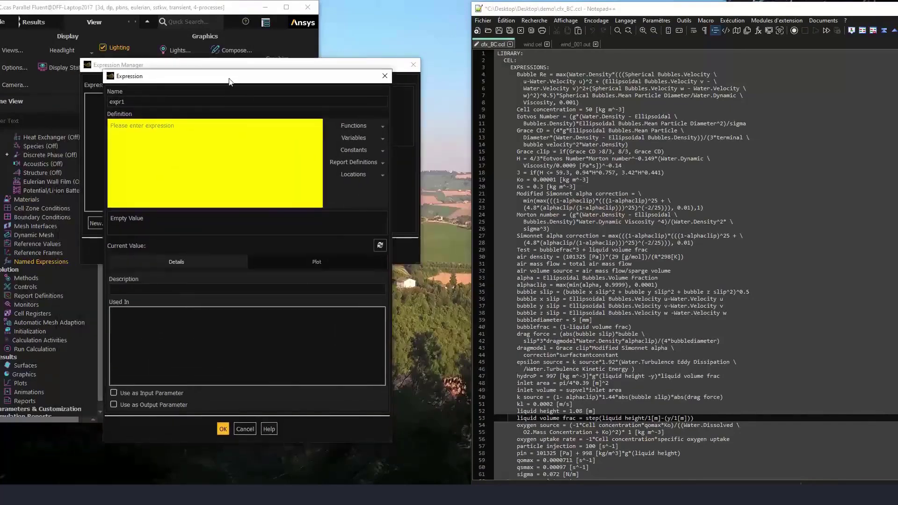
left_click(519, 179)
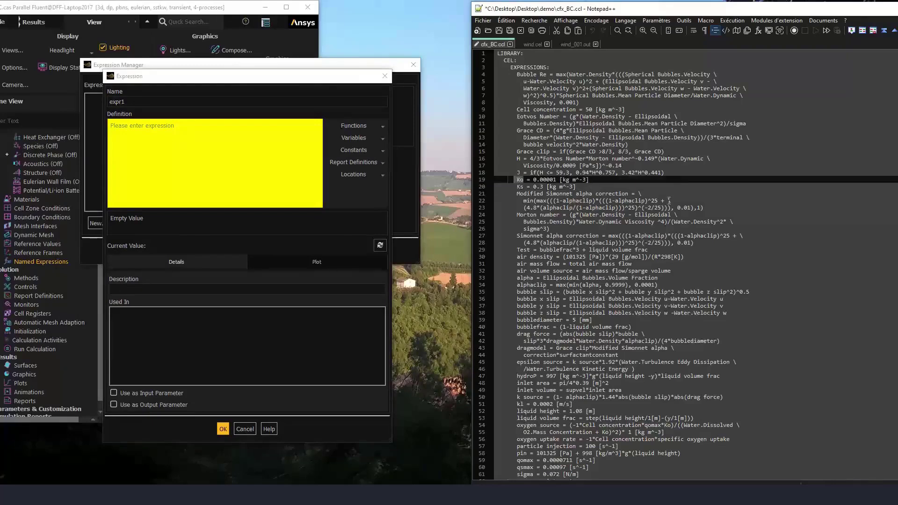
left_click(105, 86)
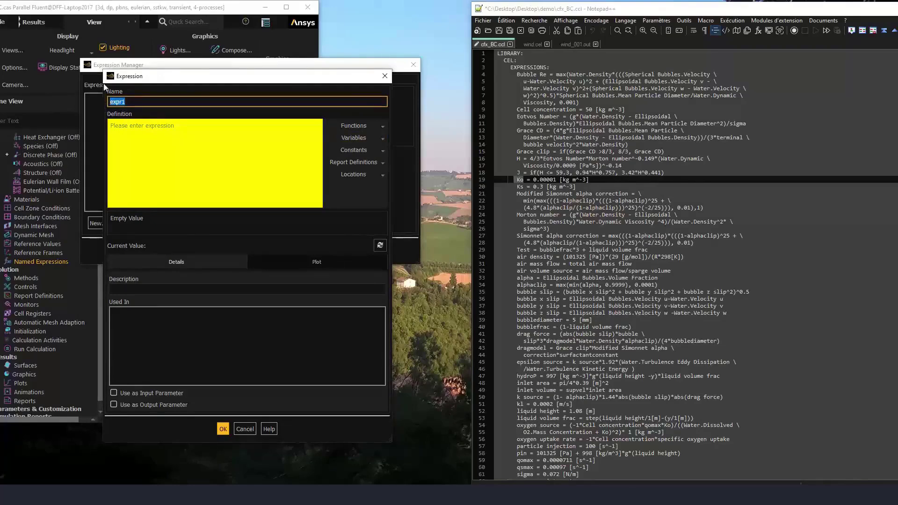
key("BackSpace")
right_click(116, 101)
left_click(132, 155)
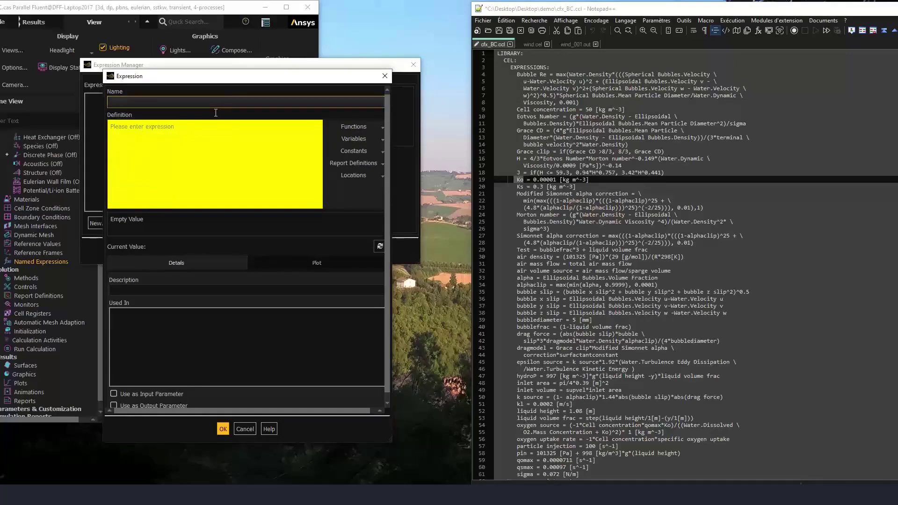
type("Ko")
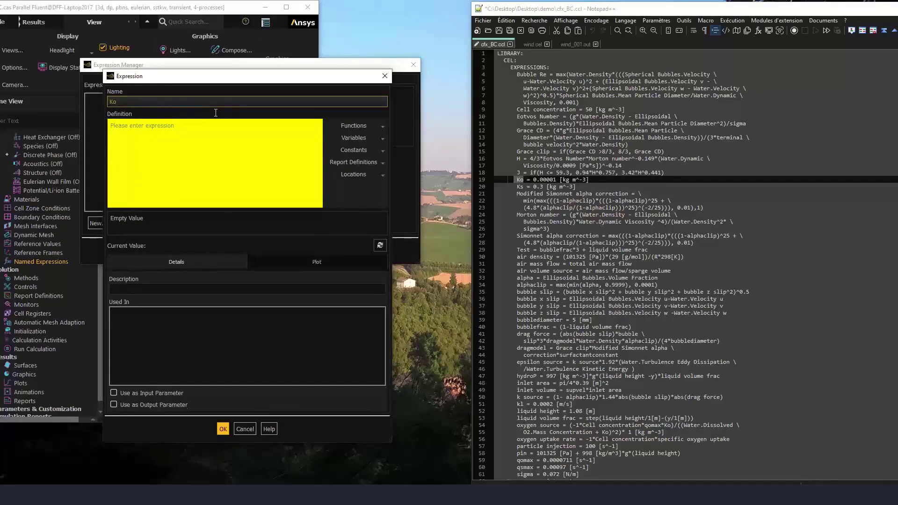
Copy the Ko value with its unit from cfx_BC.ccl into the definition of the Ko expression
left_click(534, 194)
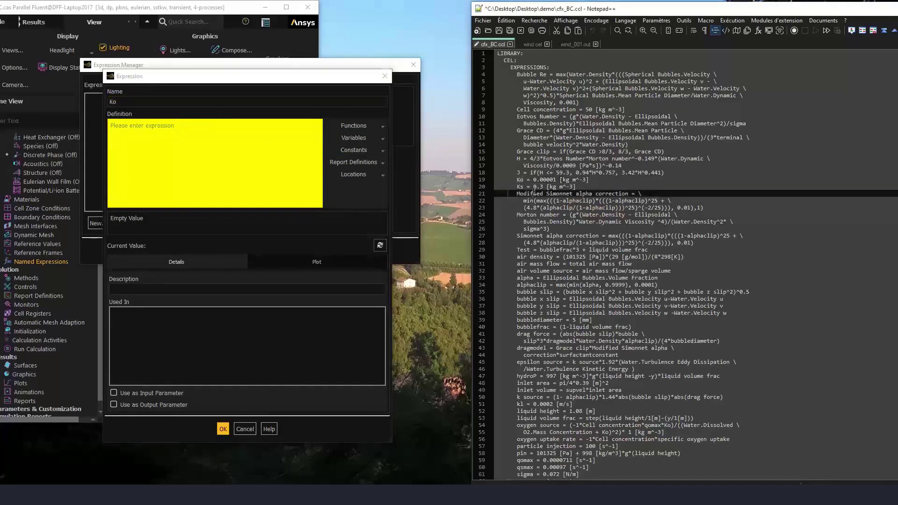
left_click(591, 179)
left_click_drag(591, 179, 534, 179)
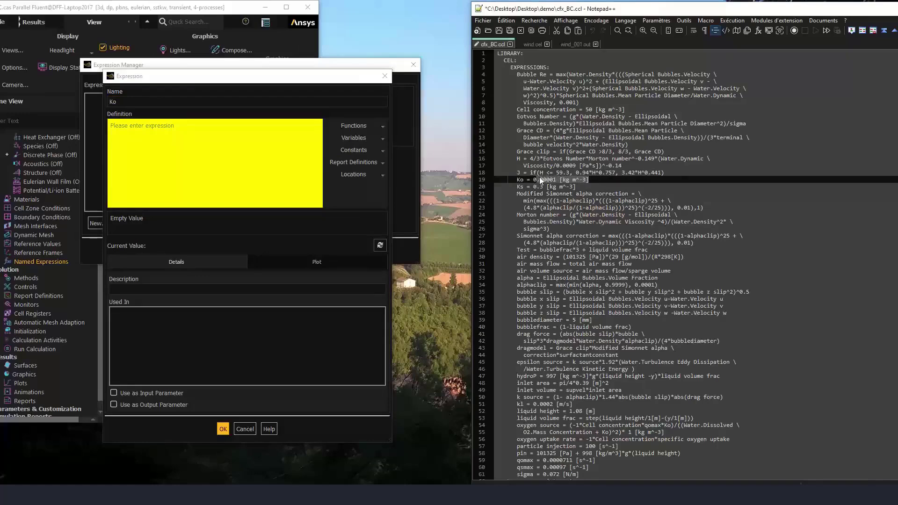
right_click(539, 178)
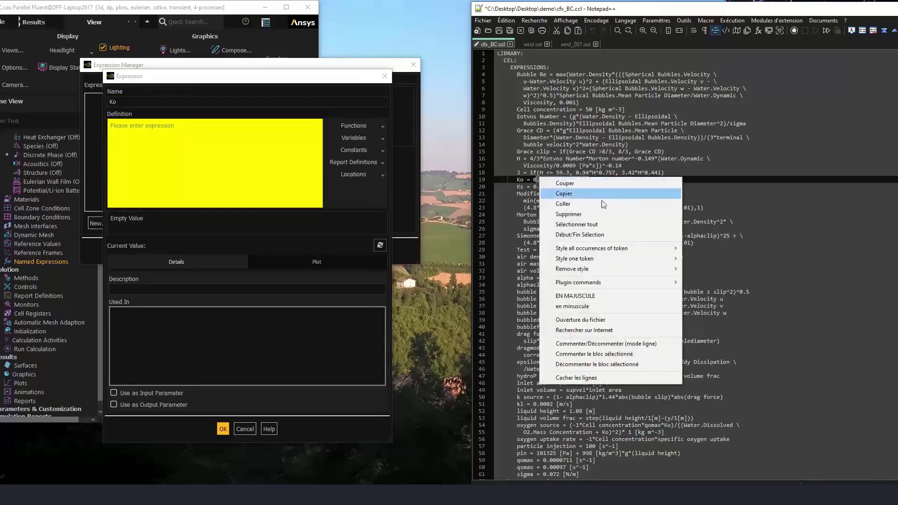
left_click(585, 194)
left_click(163, 125)
right_click(163, 126)
left_click(190, 179)
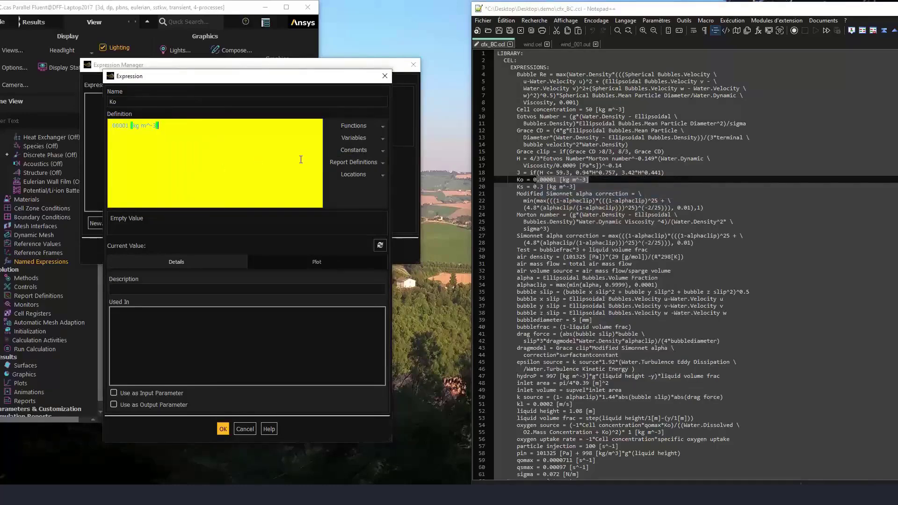
Correct the Ko definition to 0.00001 [kg m^-3] and save the expression
key("Return")
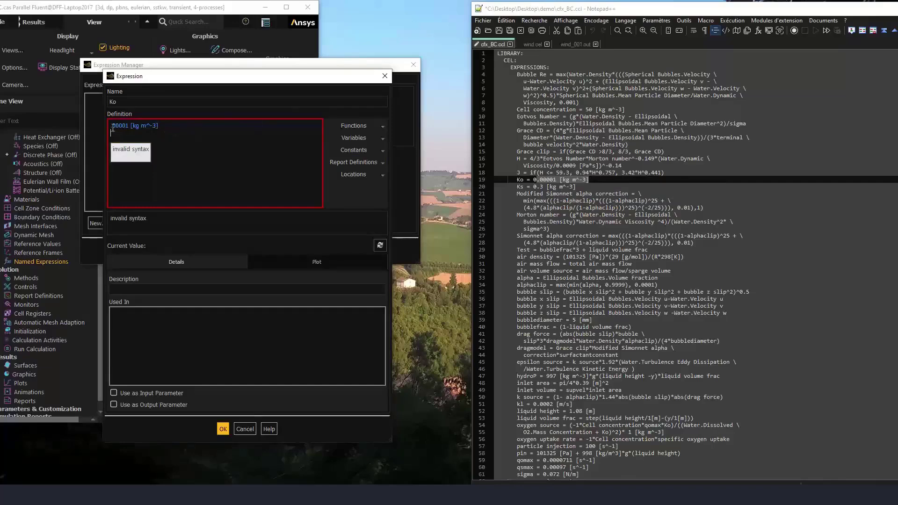
left_click(111, 126)
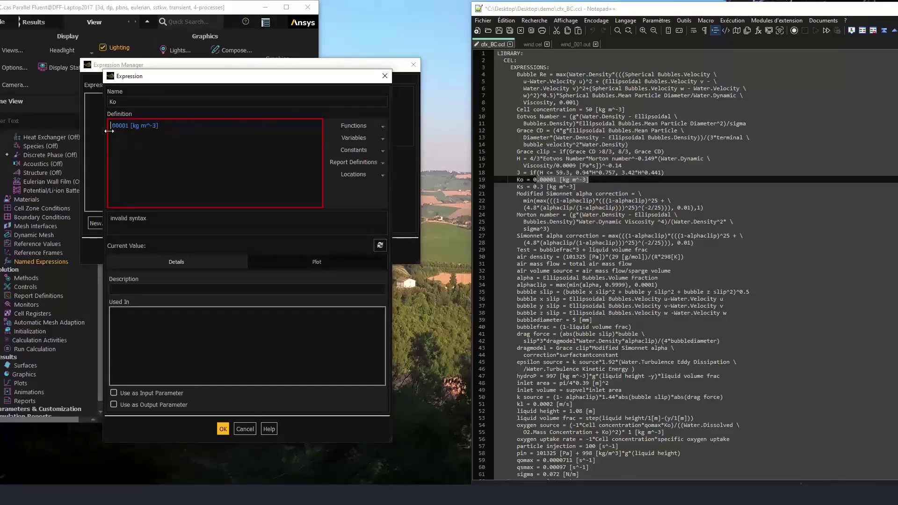
type("0")
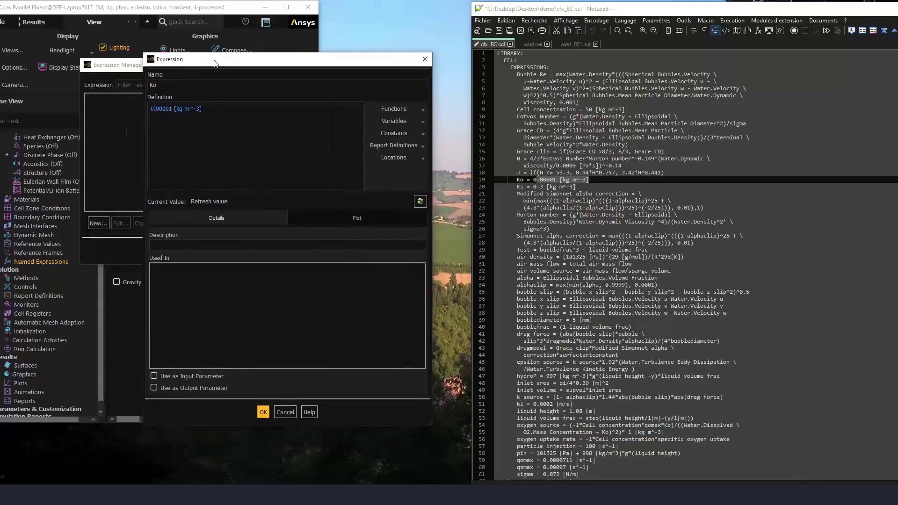
left_click(270, 429)
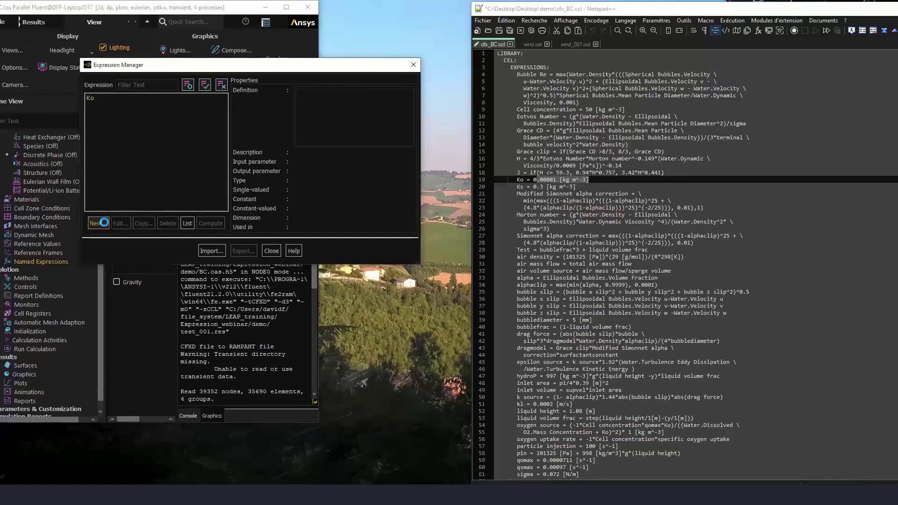
Create a named expression J and copy its definition if(H <= 59.3, 0.94*H^0.757, 3.42*H^0.441) from cfx_BC.ccl
left_click(98, 223)
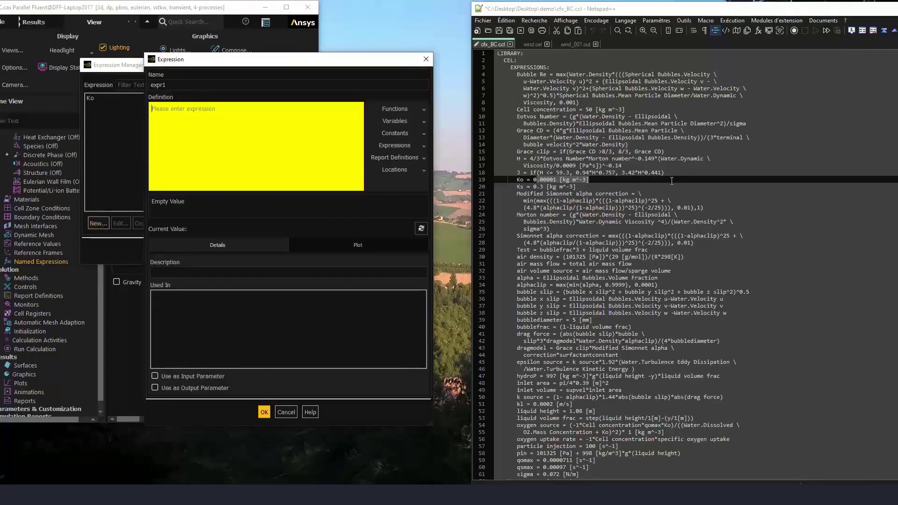
left_click_drag(672, 172, 533, 173)
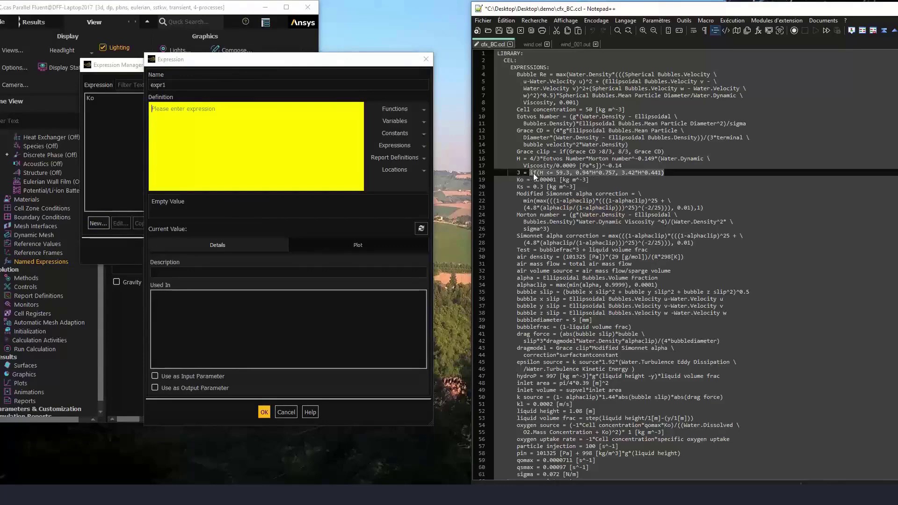
right_click(534, 174)
left_click(571, 189)
left_click_drag(166, 81, 137, 82)
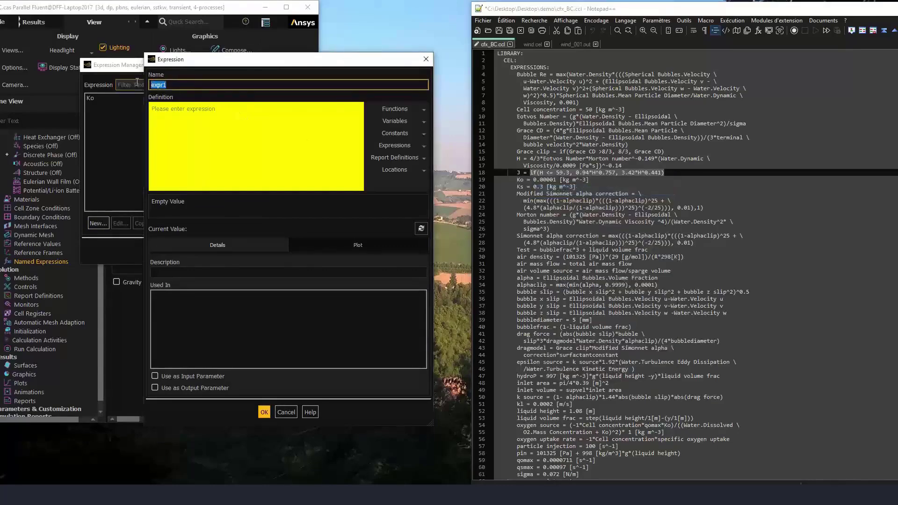
type("J")
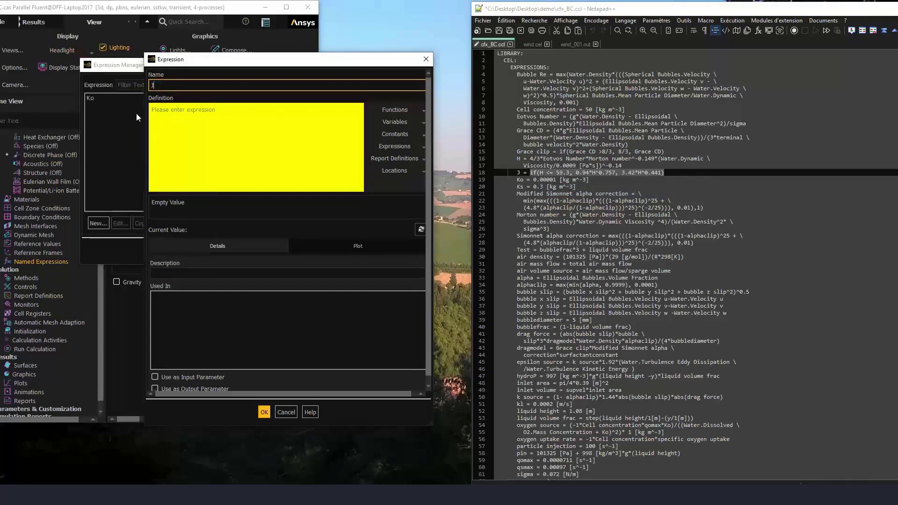
left_click(155, 110)
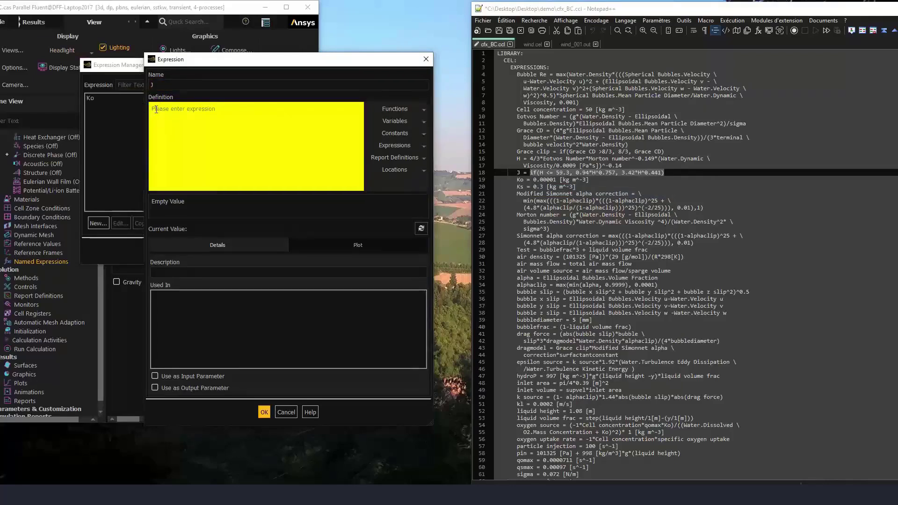
key("ctrl+v")
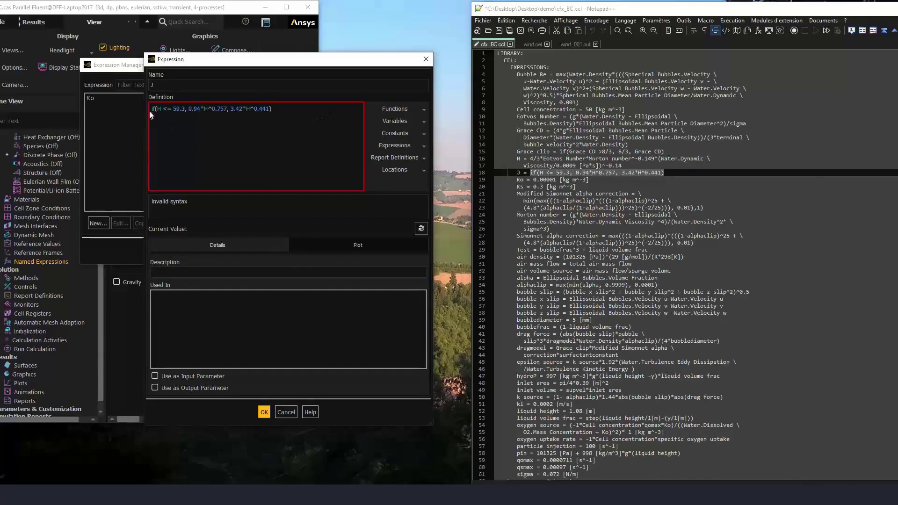
Change the lowercase if function to IF in J's definition and save the expression
left_click_drag(155, 110, 151, 110)
type("IF")
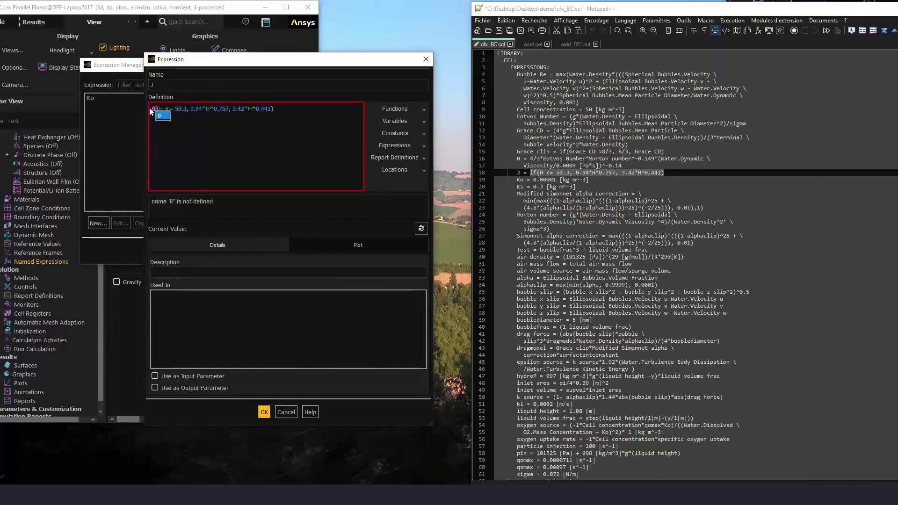
left_click(286, 111)
key("Return")
left_click(263, 412)
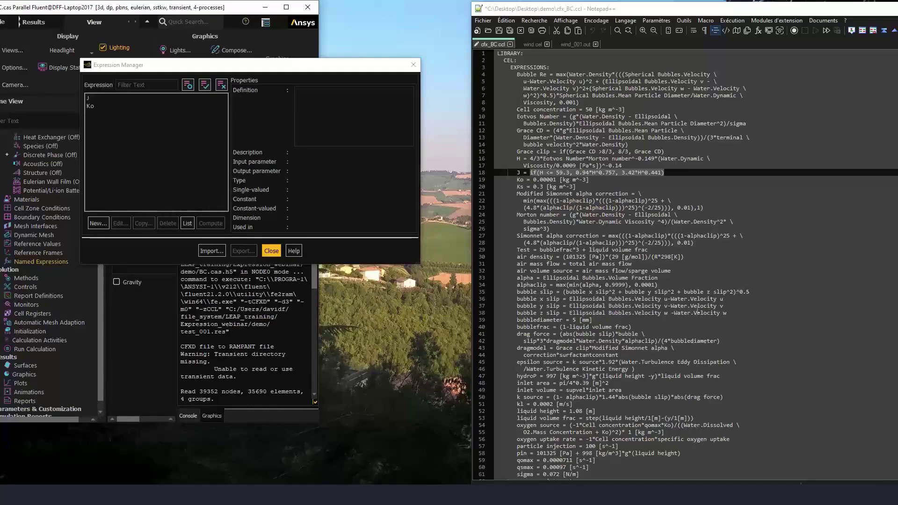
Highlight the four bubble slip lines in cfx_BC.ccl for reference and create a new Fluent expression named bslip
left_click_drag(725, 313, 502, 292)
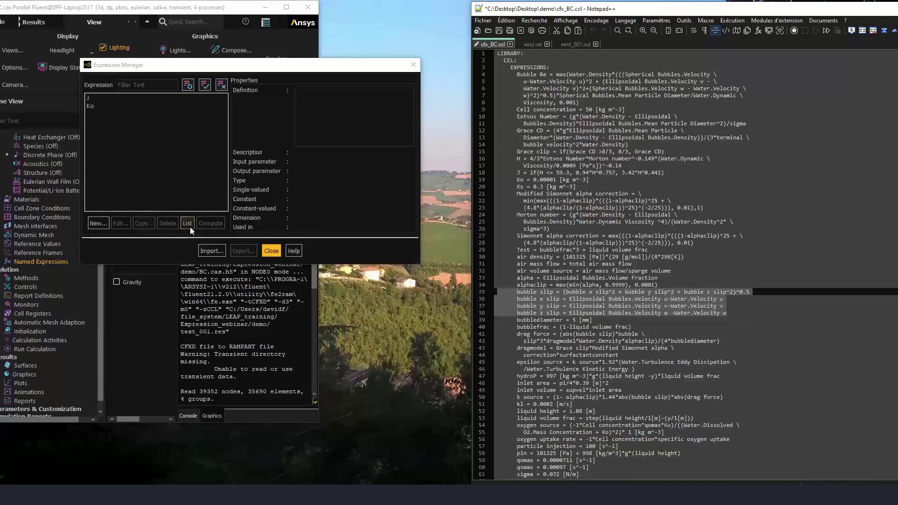
left_click(97, 223)
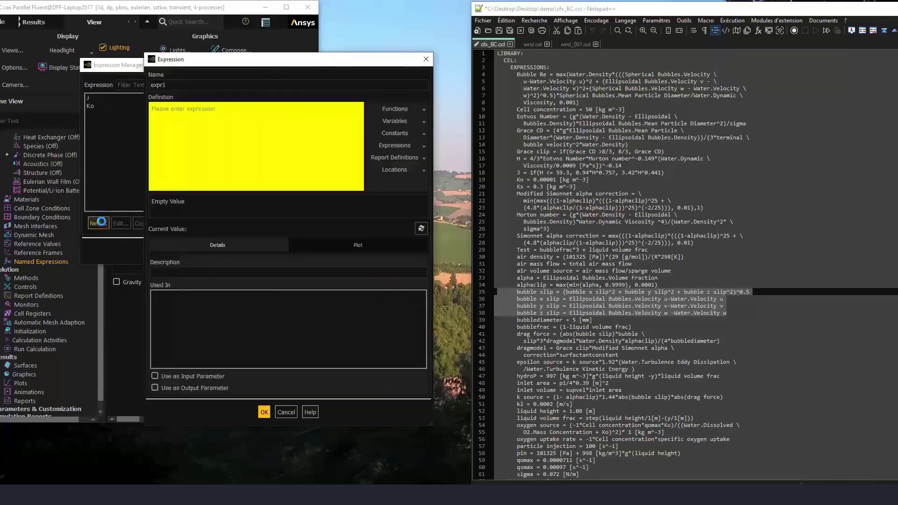
left_click_drag(167, 85, 140, 89)
type("bs")
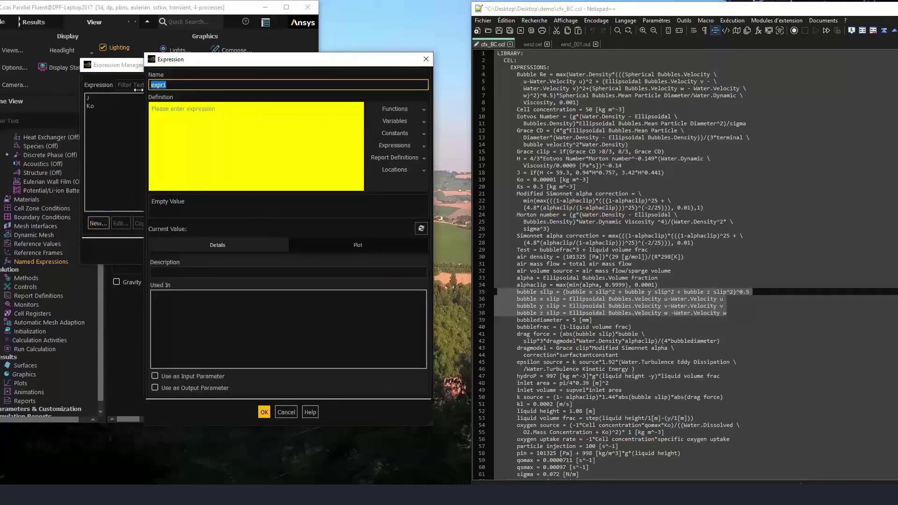
type("lip")
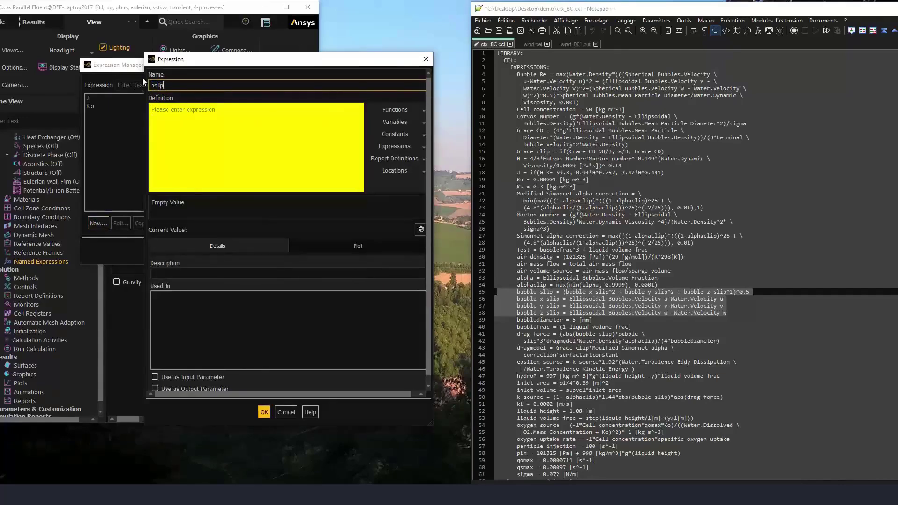
left_click_drag(194, 60, 96, 50)
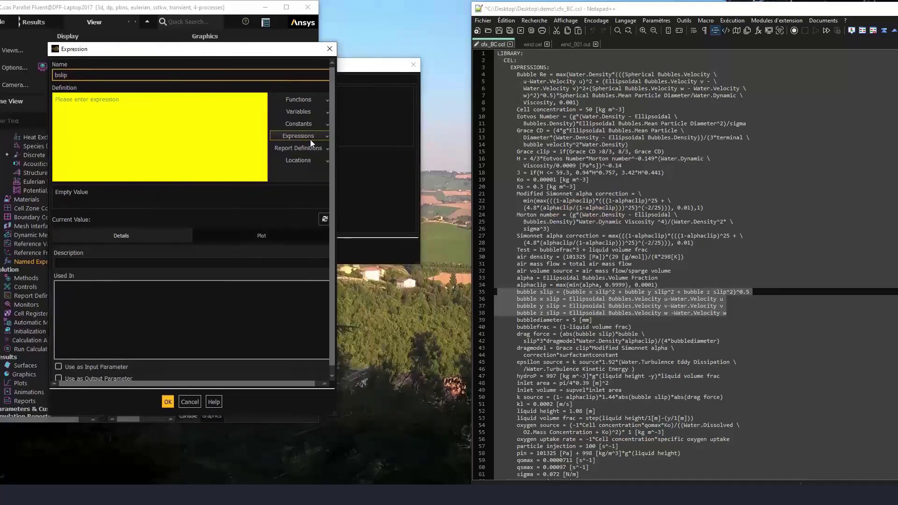
Insert the full velocity vector of the water phase into the bslip definition from the available variables
left_click(305, 112)
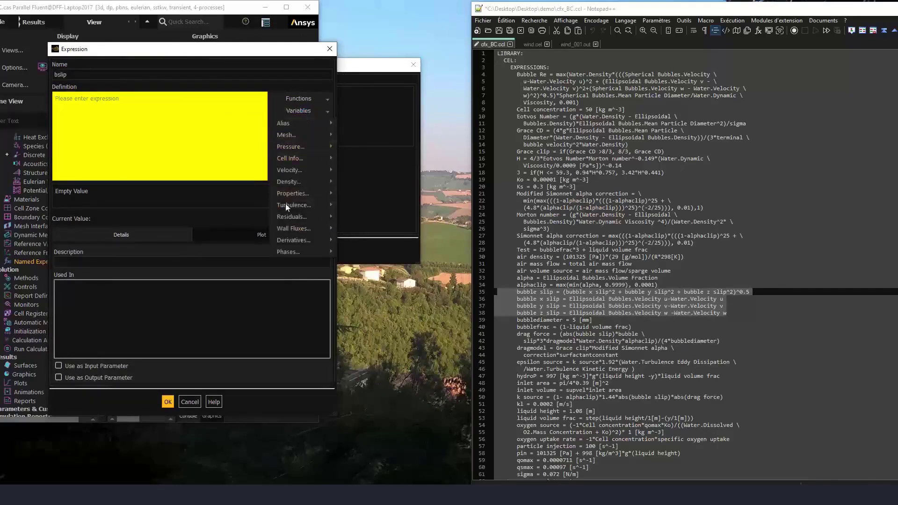
mouse_move(291, 170)
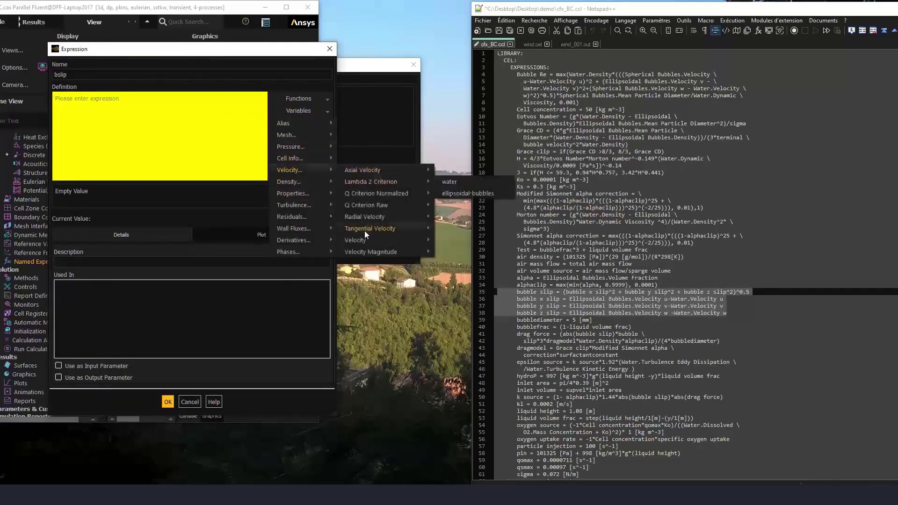
mouse_move(368, 239)
mouse_move(453, 244)
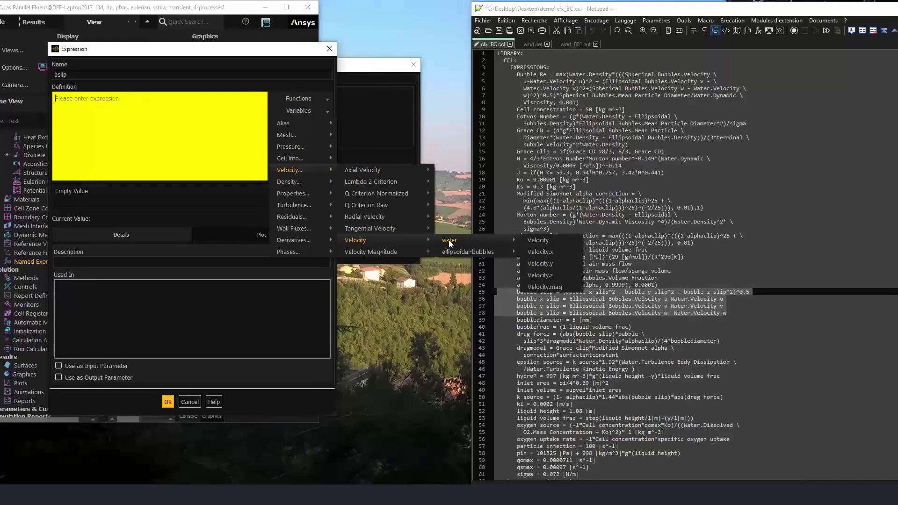
left_click(539, 240)
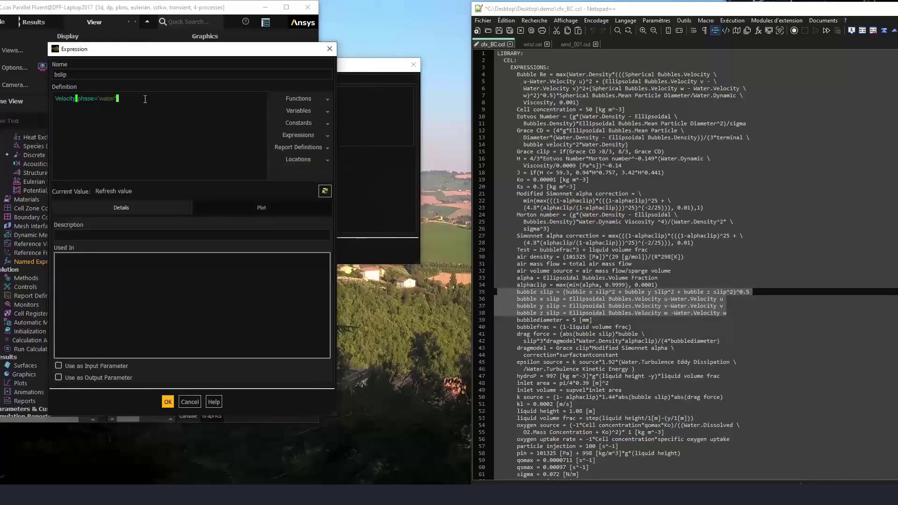
Subtract the velocity vector of the ellipsoidal-bubbles phase in the bslip definition and save the expression
left_click(302, 111)
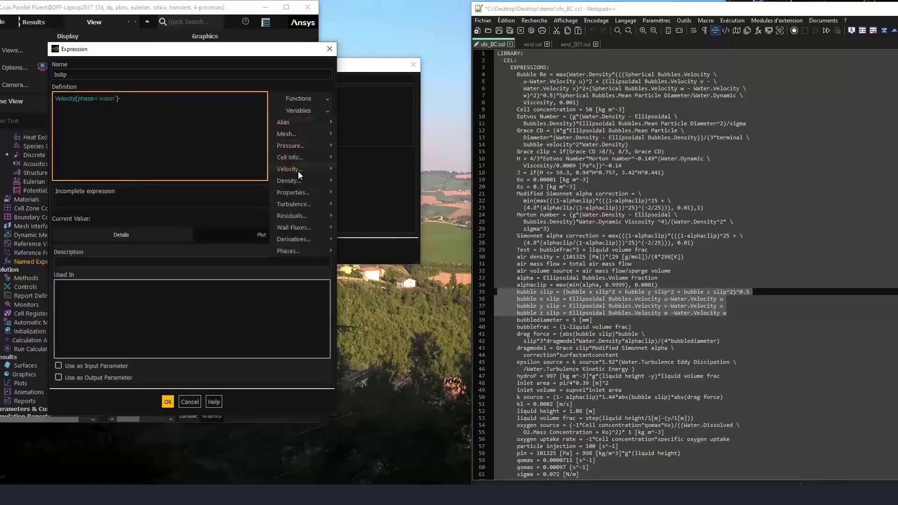
mouse_move(299, 191)
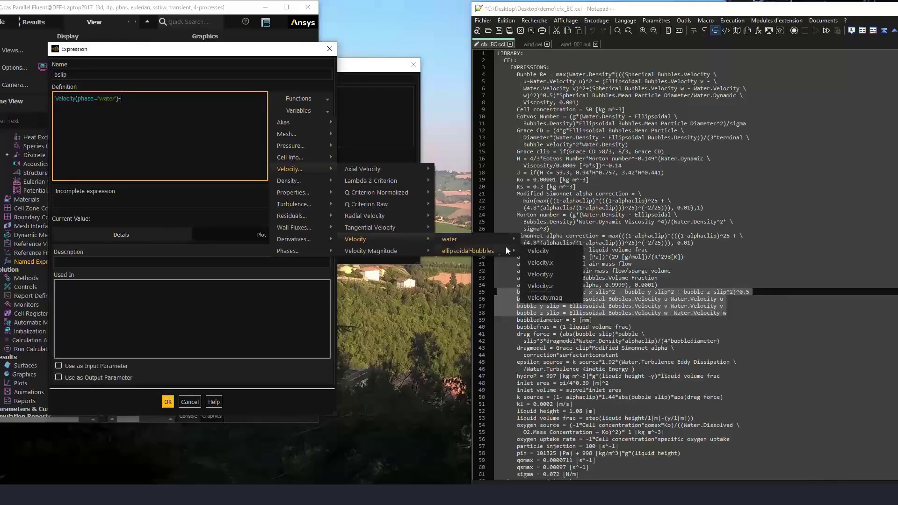
left_click(538, 251)
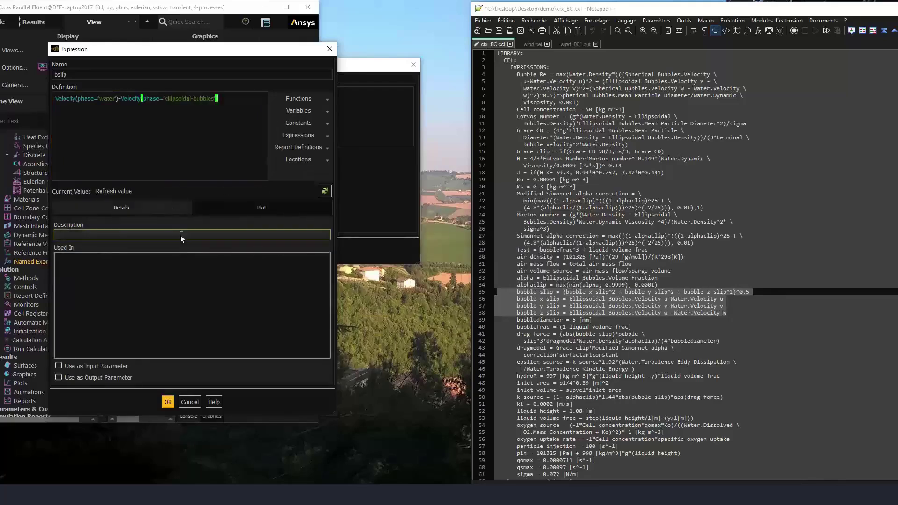
left_click(167, 403)
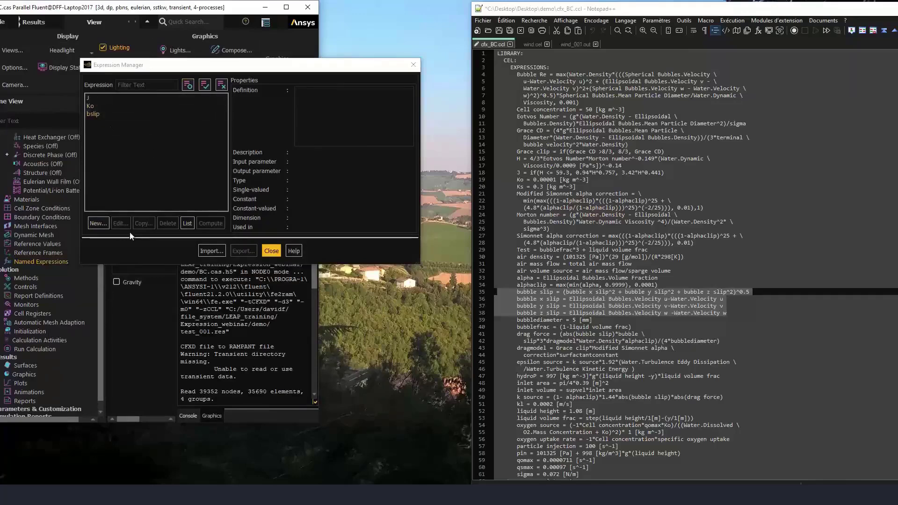
Create a new named expression called magblip for the magnitude of the bubble slip
left_click(97, 223)
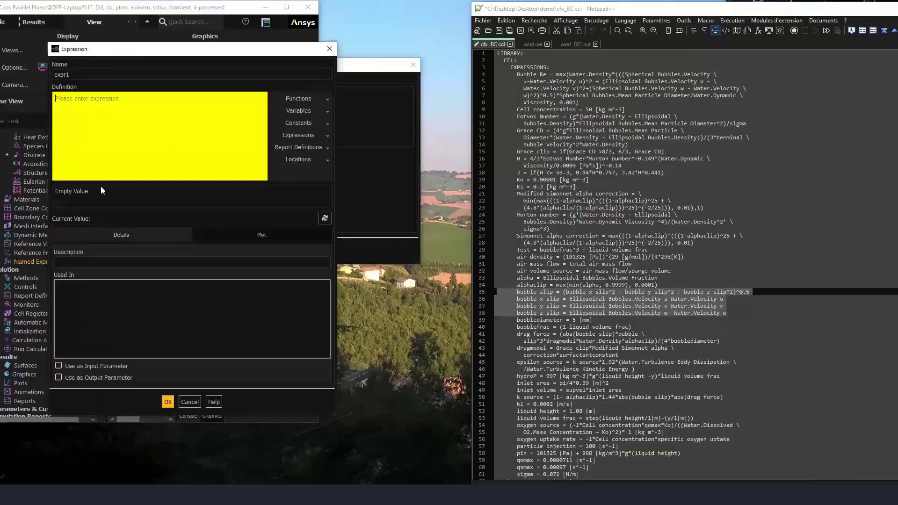
double_click(71, 73)
type("m")
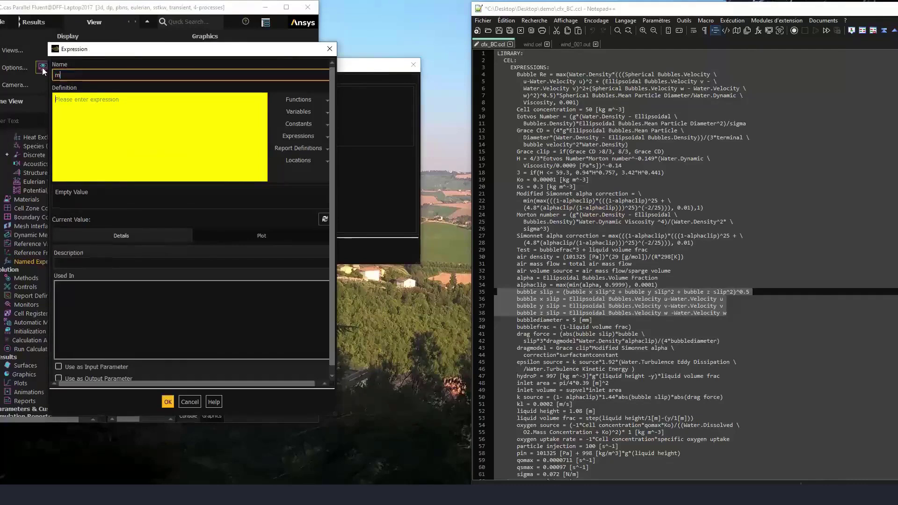
type("agblip")
left_click(74, 100)
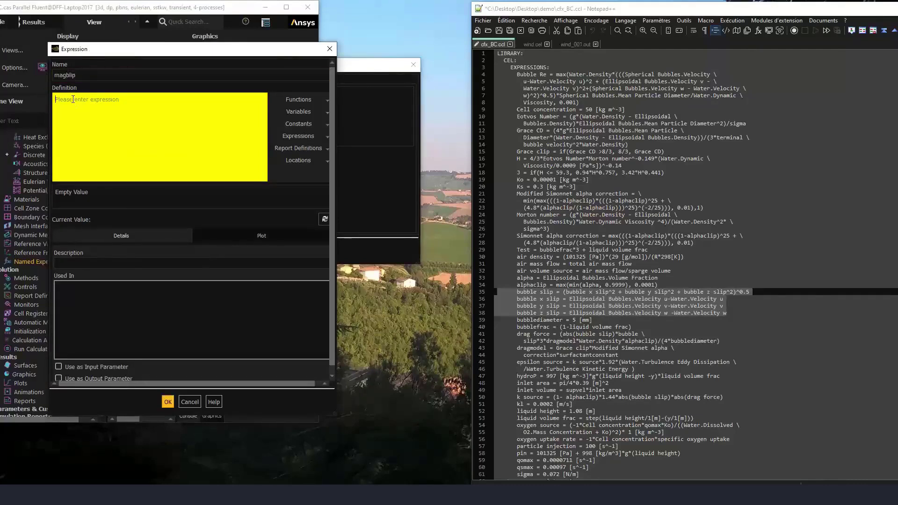
Define magblip as bslip.mag by inserting the existing bslip expression and appending the magnitude suffix
right_click(71, 98)
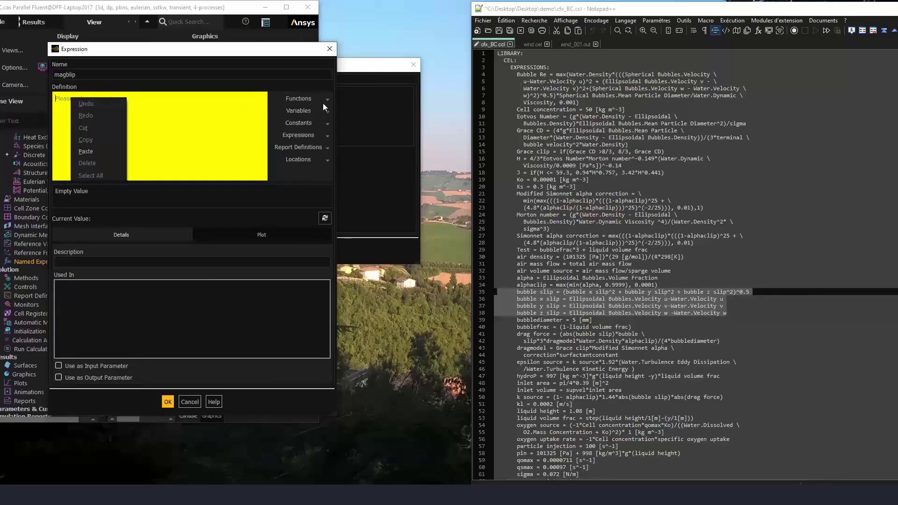
left_click(325, 136)
left_click(324, 135)
left_click(324, 136)
left_click(296, 159)
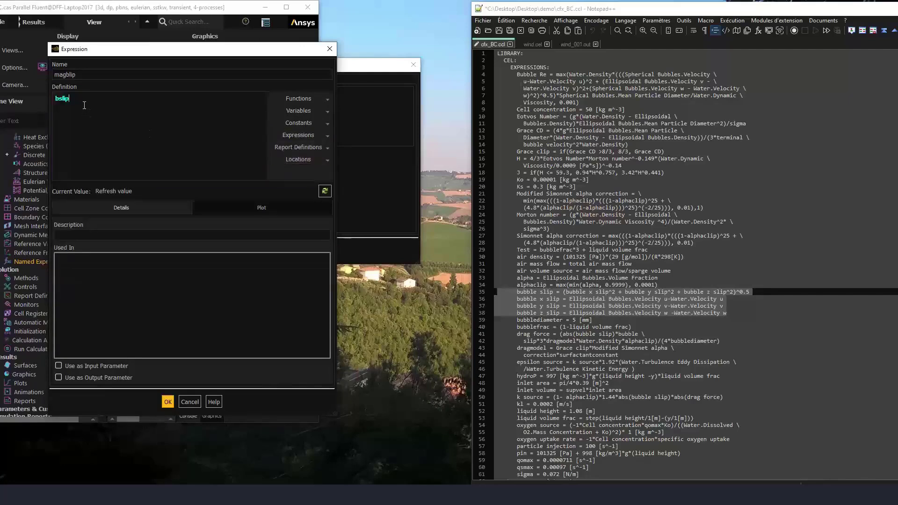
type(".mag")
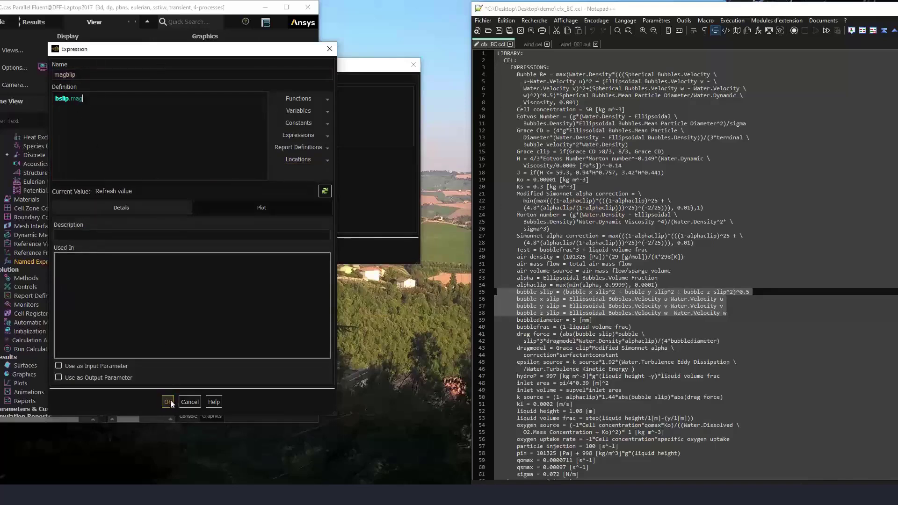
Describe magblip as "Magnitude of slip velocity" and save the expression
left_click(70, 234)
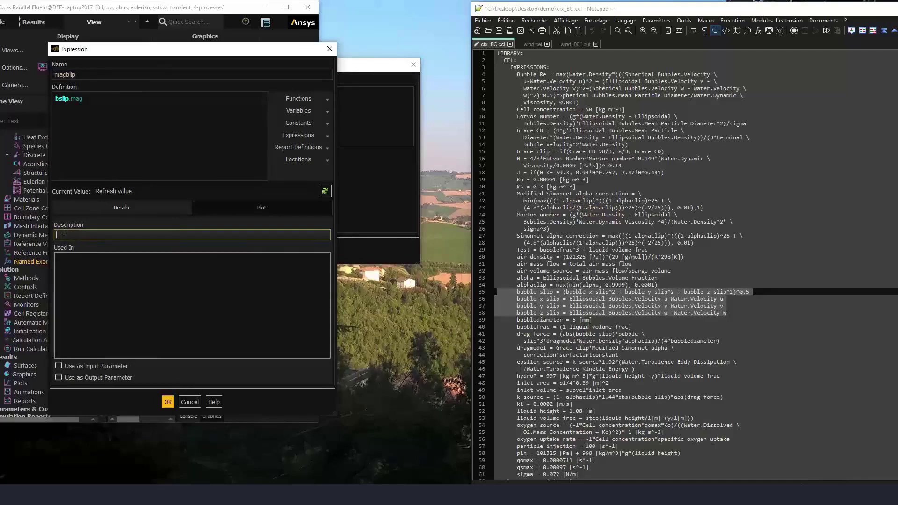
type("Magnitude of slip velocity")
left_click(168, 402)
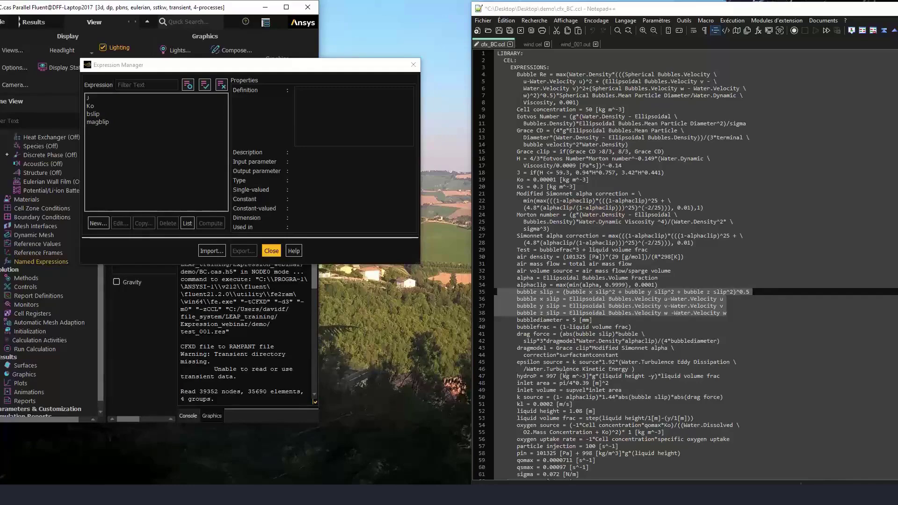
Copy the inlet area formula pi/4*0.39 [m]^2 from cfx_BC.ccl and create a new Fluent expression named inletarea
left_click_drag(630, 386, 559, 385)
key("super+c")
right_click(567, 385)
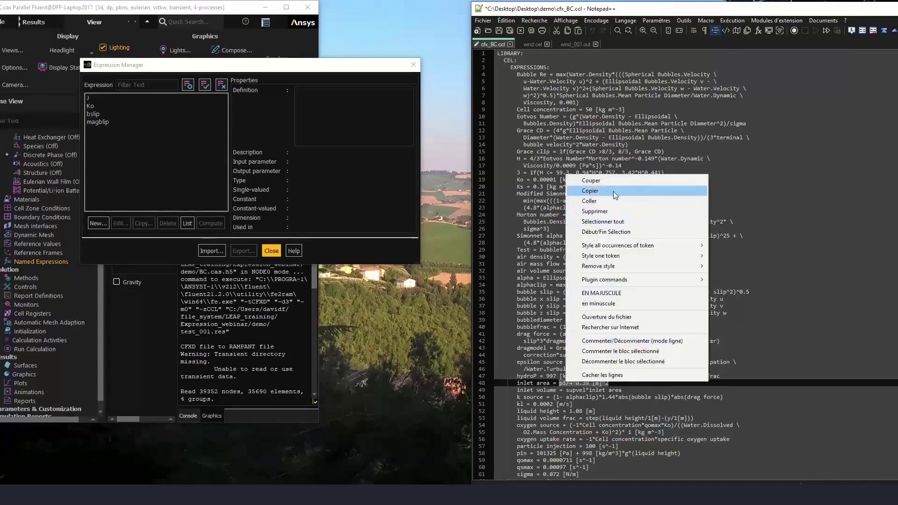
left_click(616, 191)
left_click(104, 224)
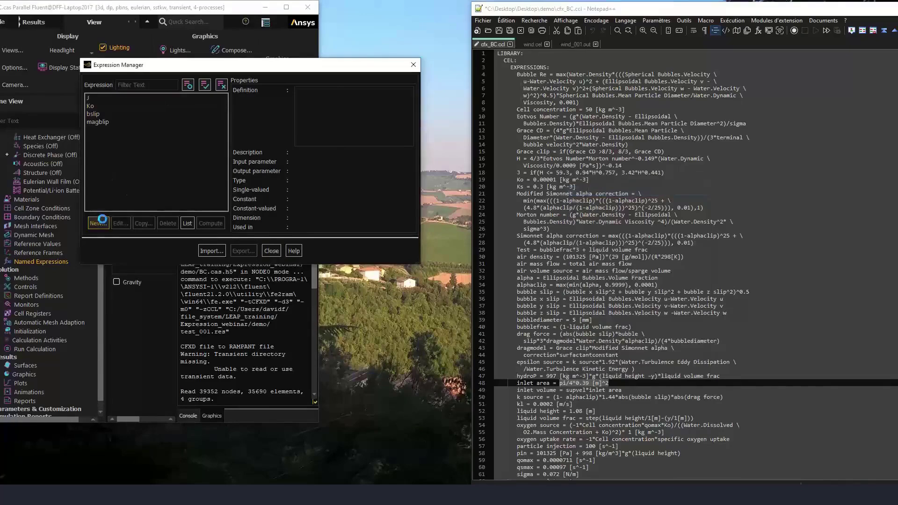
double_click(84, 76)
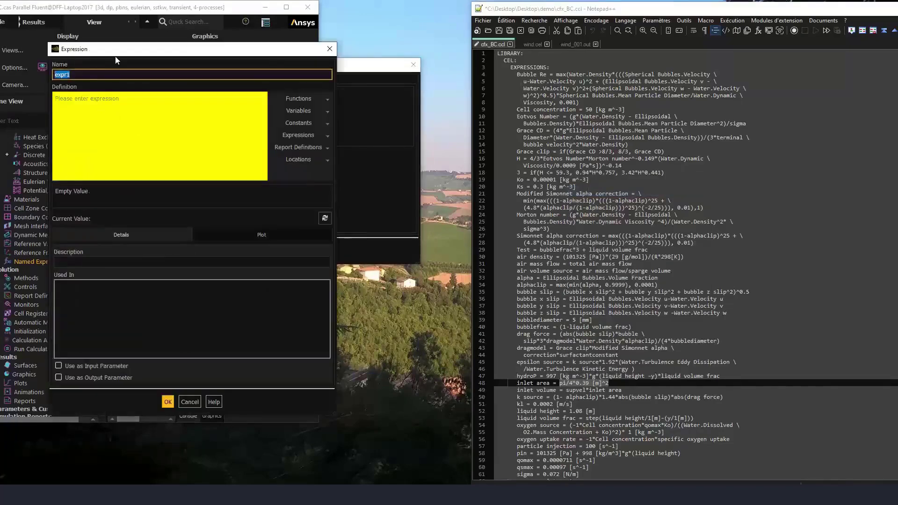
type("inletarea")
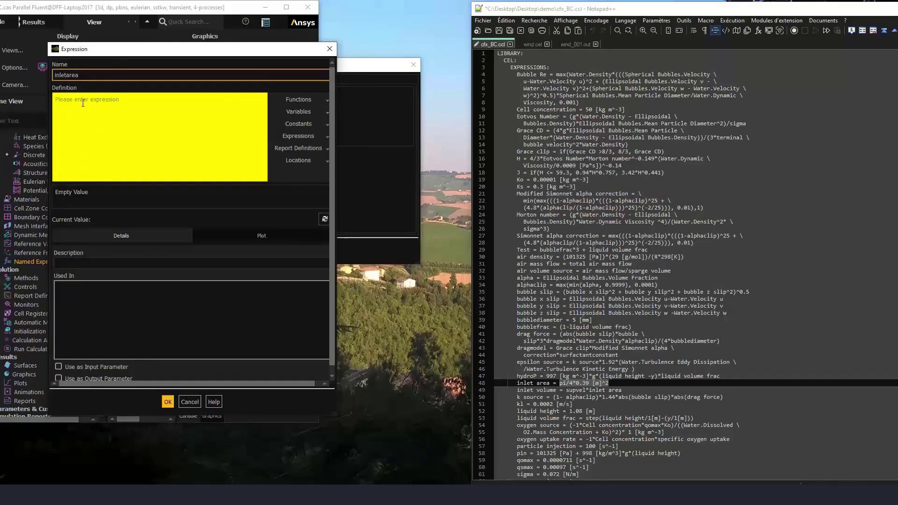
Paste the copied inlet area formula into the inletarea definition
left_click(63, 100)
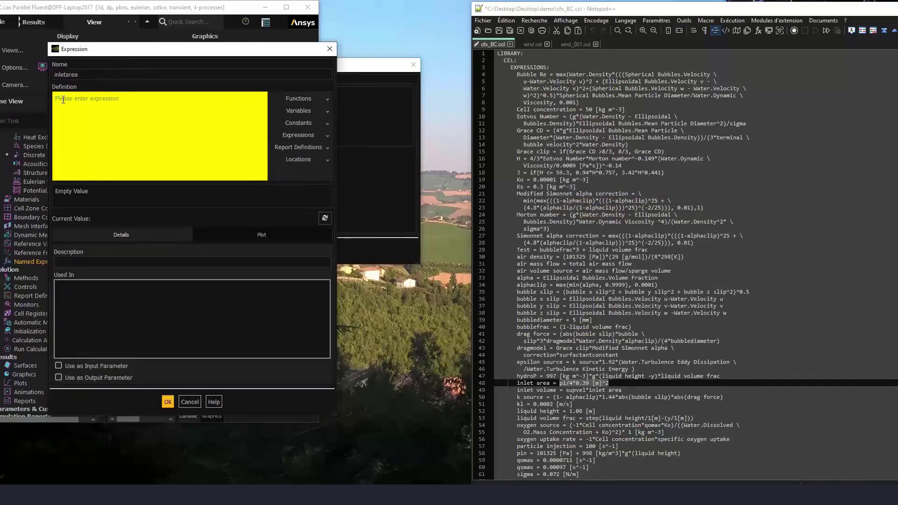
right_click(63, 100)
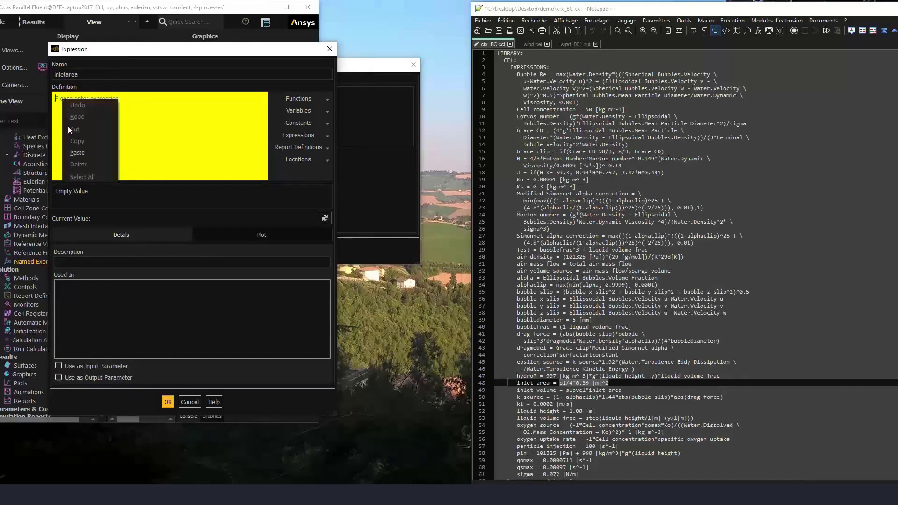
left_click(77, 150)
key("Return")
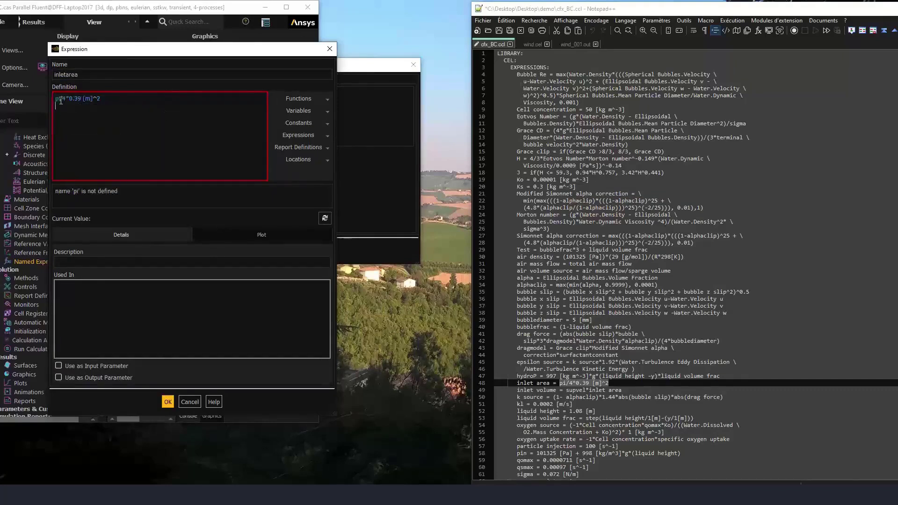
Replace pi with PI in the inletarea definition, save the expression and review its properties
left_click_drag(61, 100, 55, 102)
type("PI")
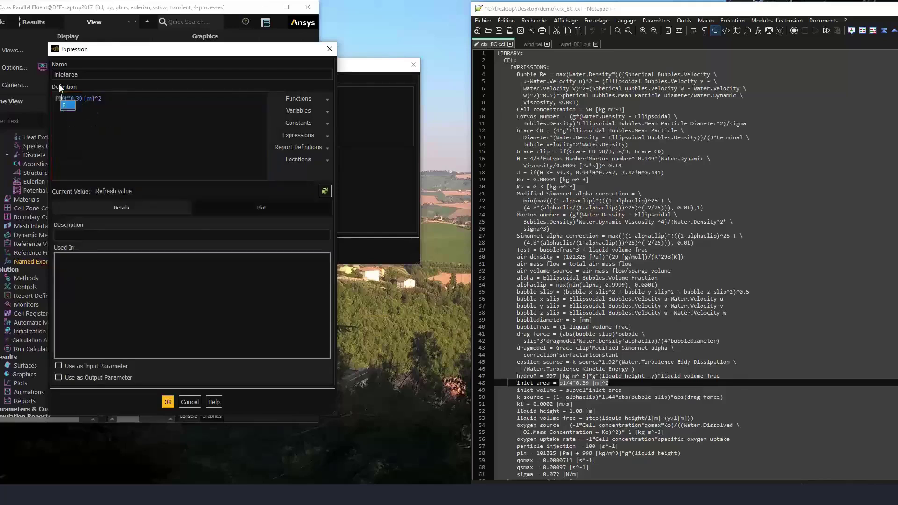
left_click(182, 178)
left_click(326, 192)
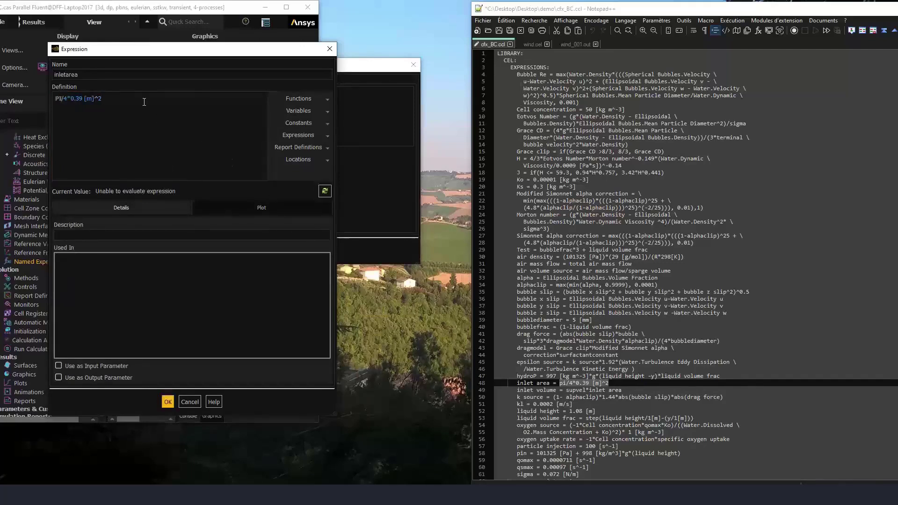
left_click(324, 192)
left_click(165, 404)
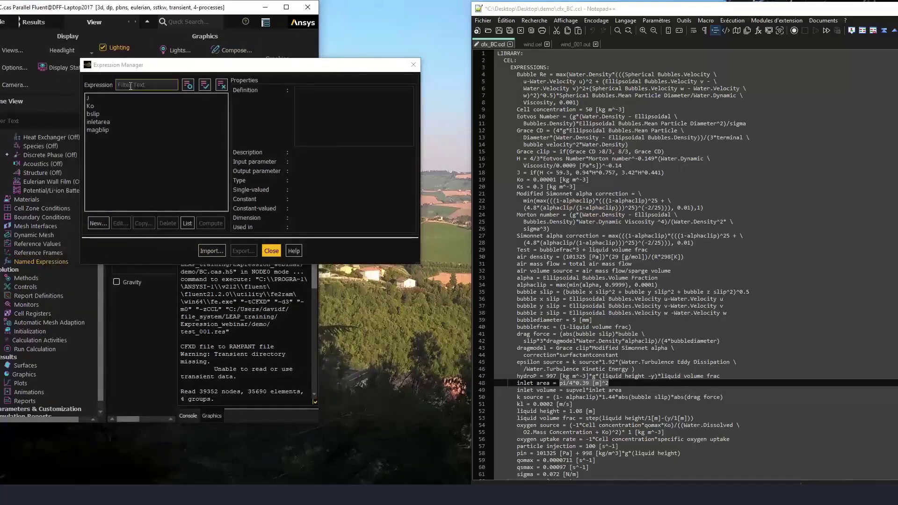
left_click(104, 122)
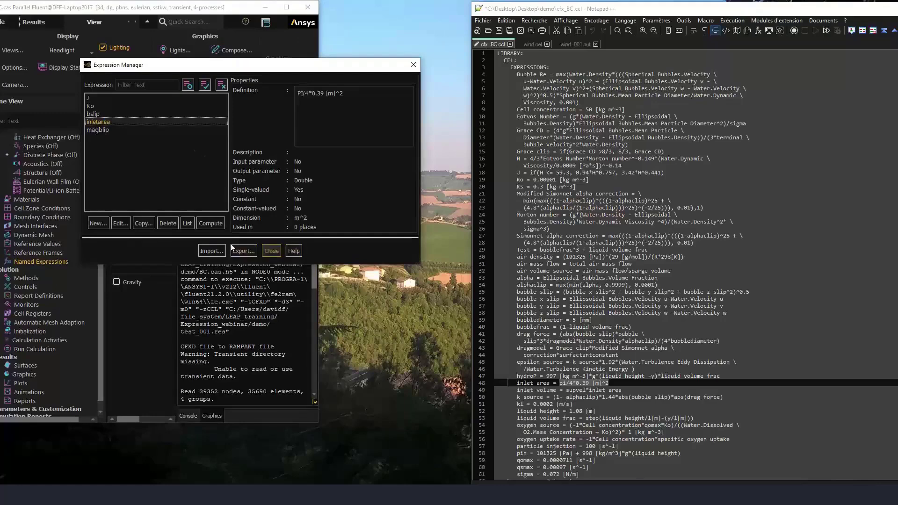
Copy the Eotvos Number formula from cfx_BC.ccl and create a new Fluent expression named eotvos
left_click_drag(202, 67, 236, 22)
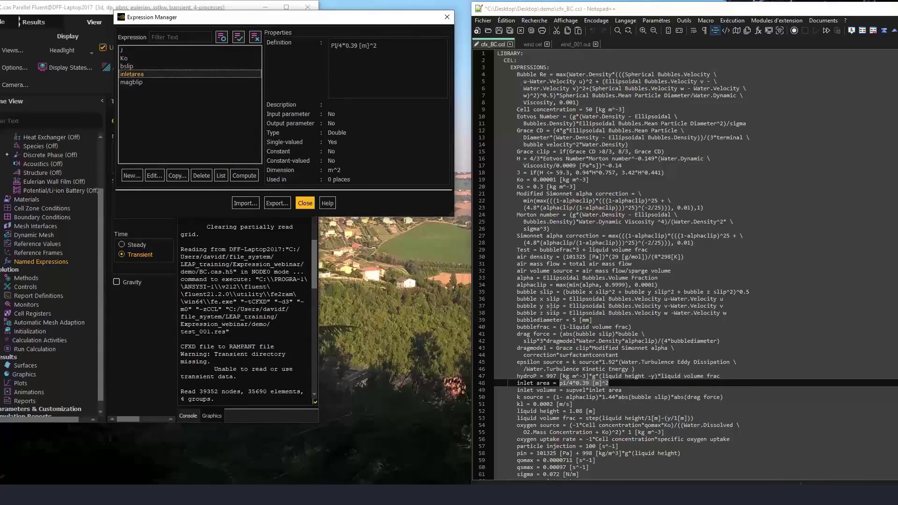
scroll(580, 327, "down", 5)
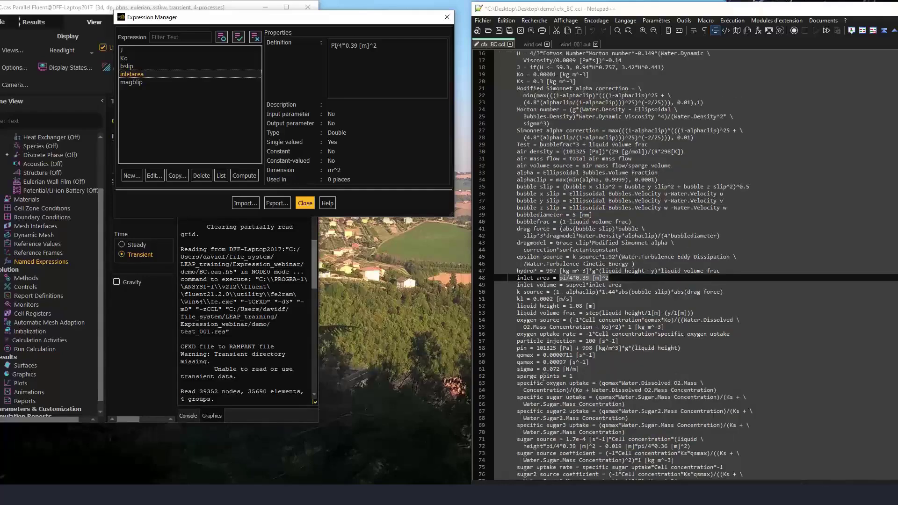
scroll(543, 378, "up", 5)
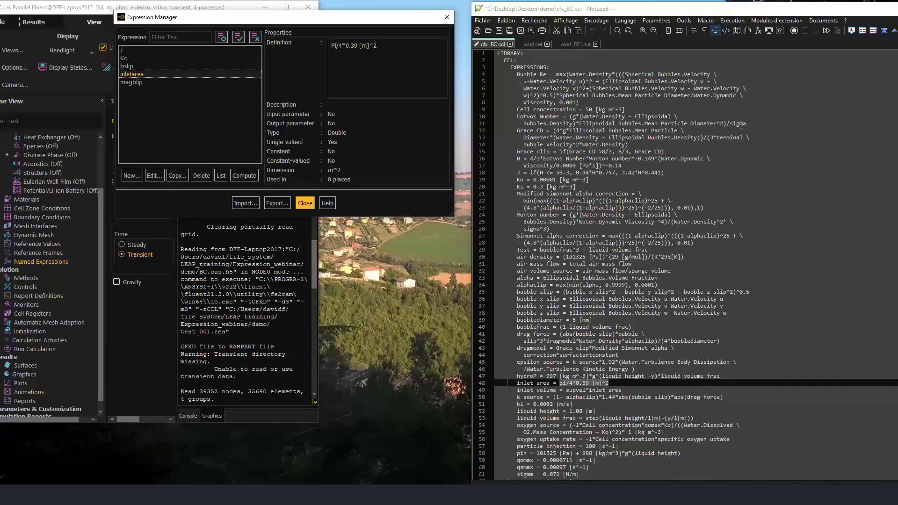
left_click_drag(746, 124, 574, 116)
right_click(574, 116)
left_click(608, 133)
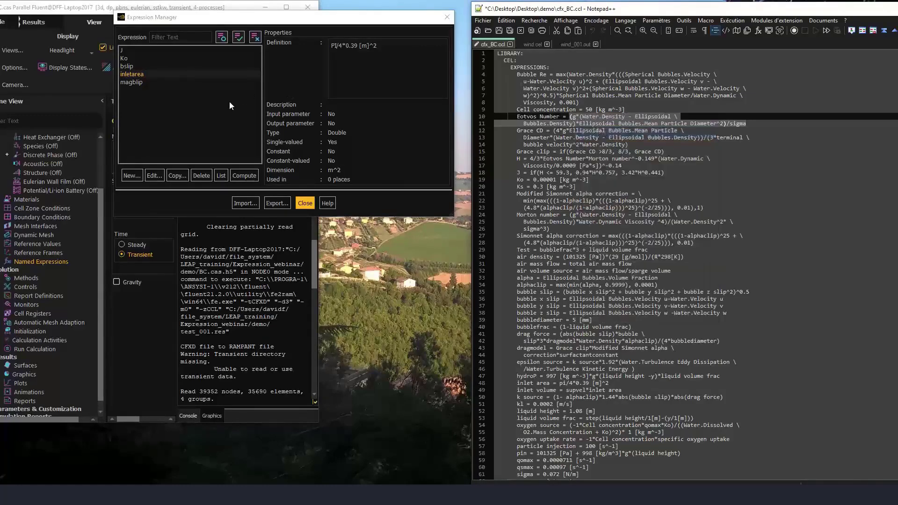
left_click(132, 175)
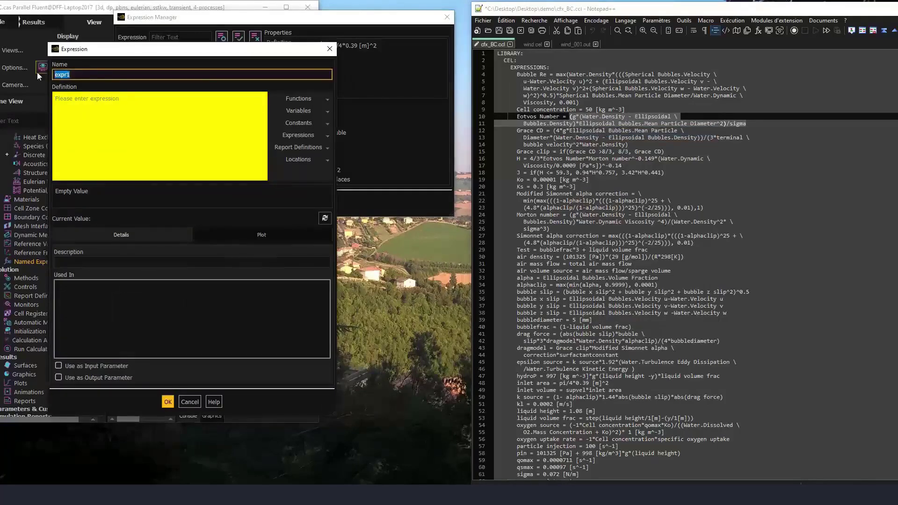
type("eotvos")
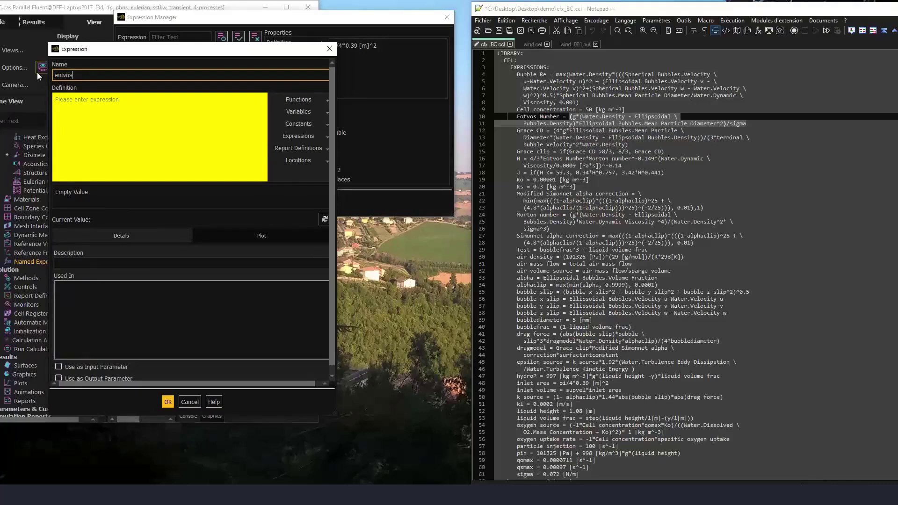
Paste the copied Eotvos Number formula into the eotvos definition
left_click(72, 95)
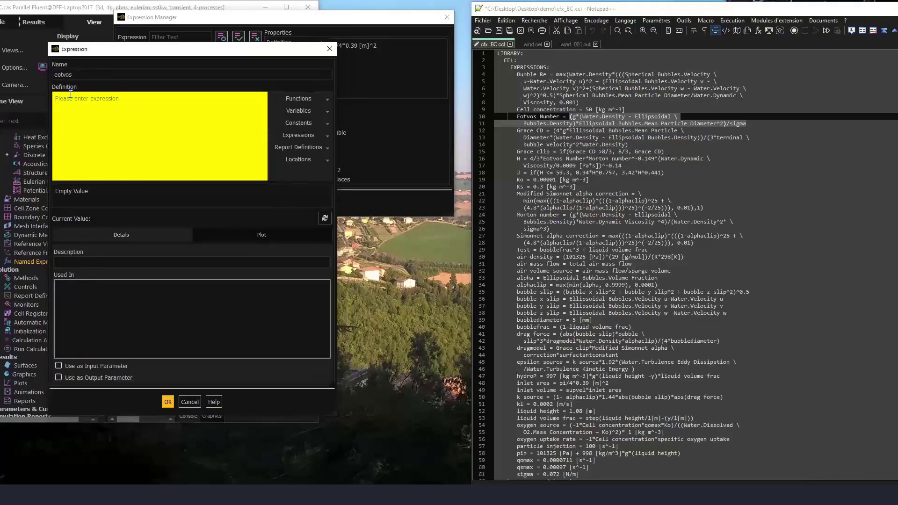
right_click(71, 98)
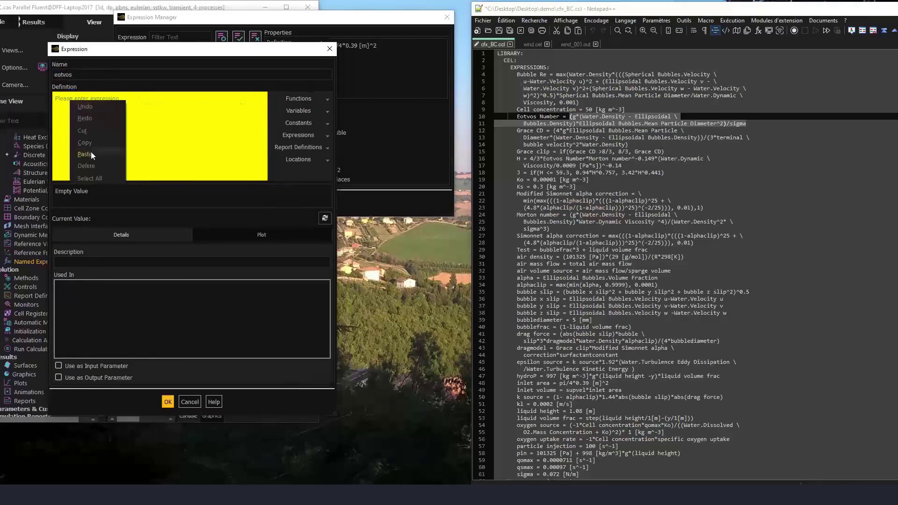
left_click(91, 152)
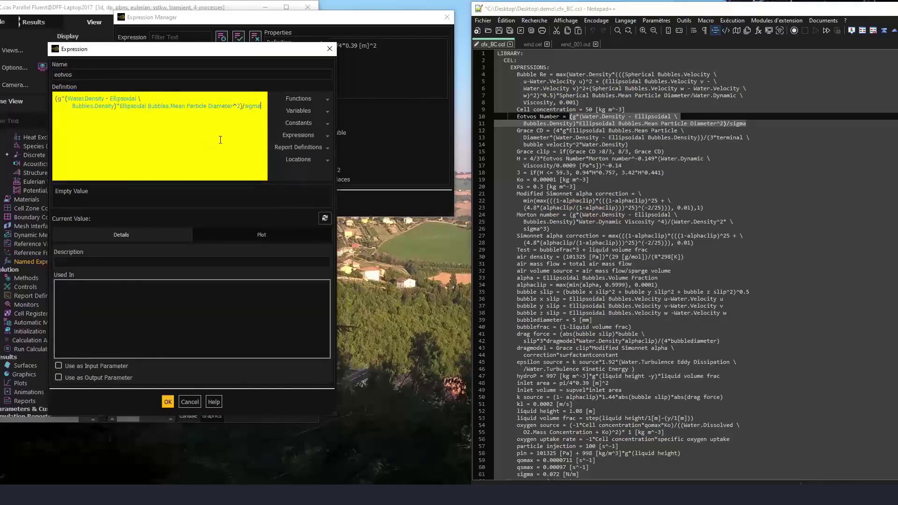
key("Return")
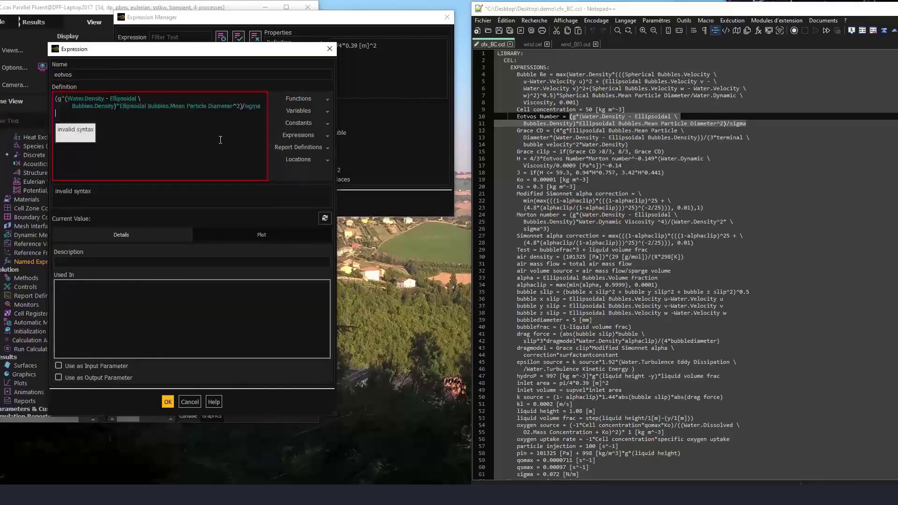
Replace Water.Density in the eotvos definition with the Fluent density variable of the water phase
left_click(73, 107)
left_click_drag(104, 99, 70, 102)
key("BackSpace")
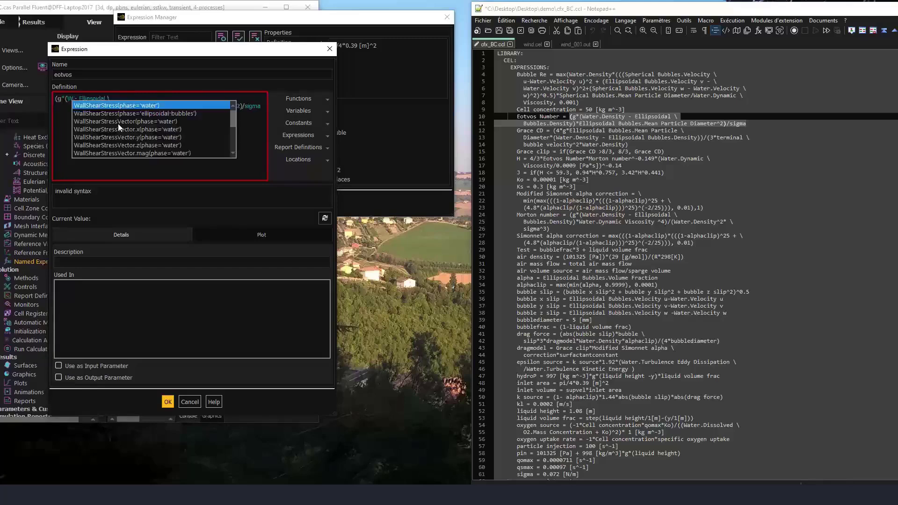
left_click(307, 113)
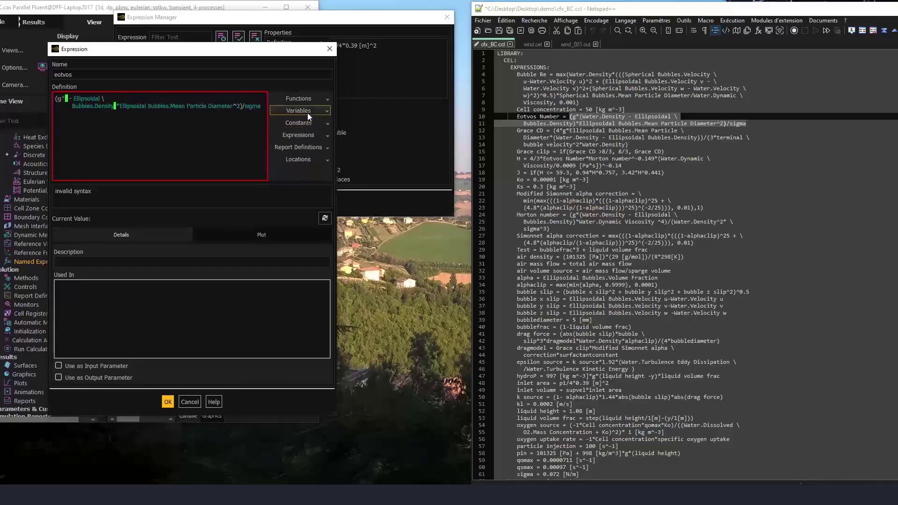
mouse_move(304, 180)
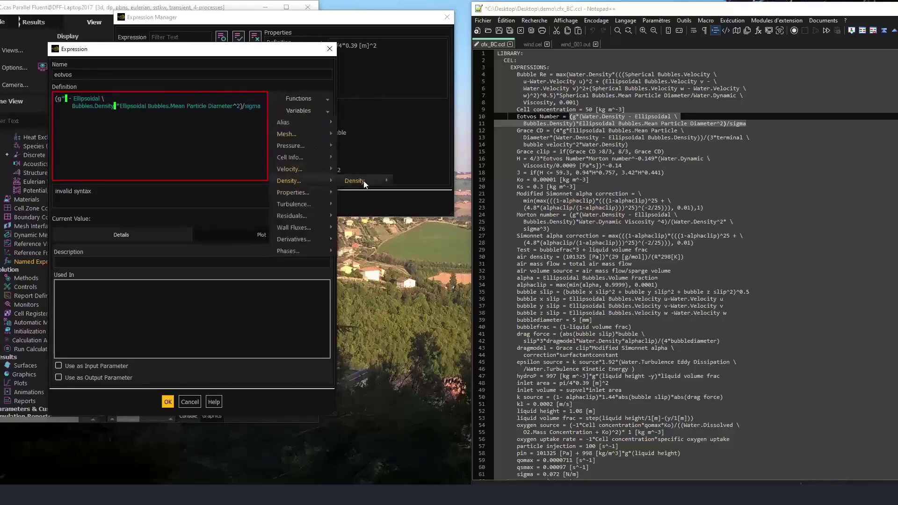
mouse_move(374, 181)
left_click(417, 181)
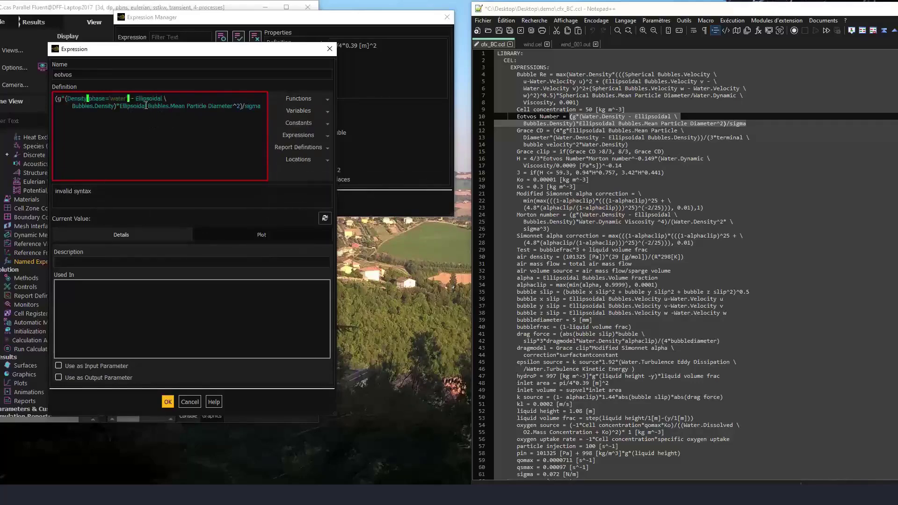
Replace Ellipsoidal Bubbles.Density in the eotvos definition with the Fluent density variable of the ellipsoidal-bubbles phase
left_click_drag(137, 99, 114, 108)
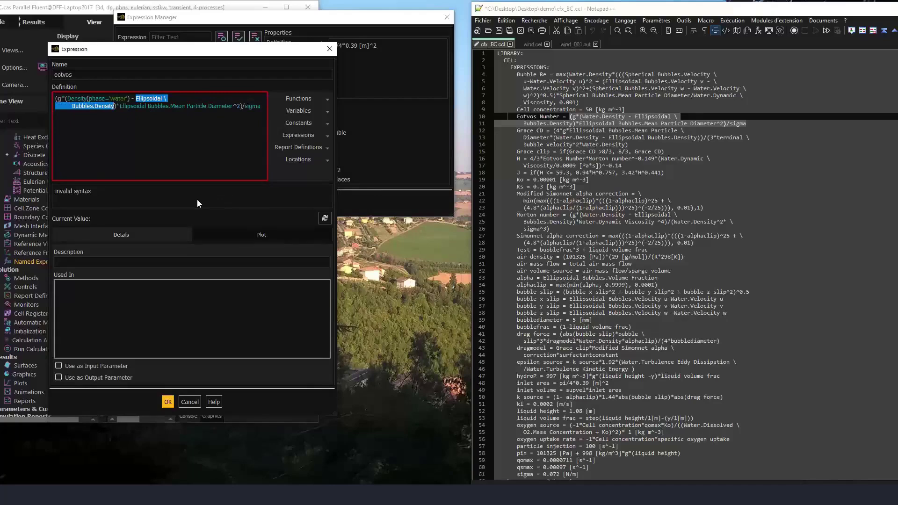
key("BackSpace")
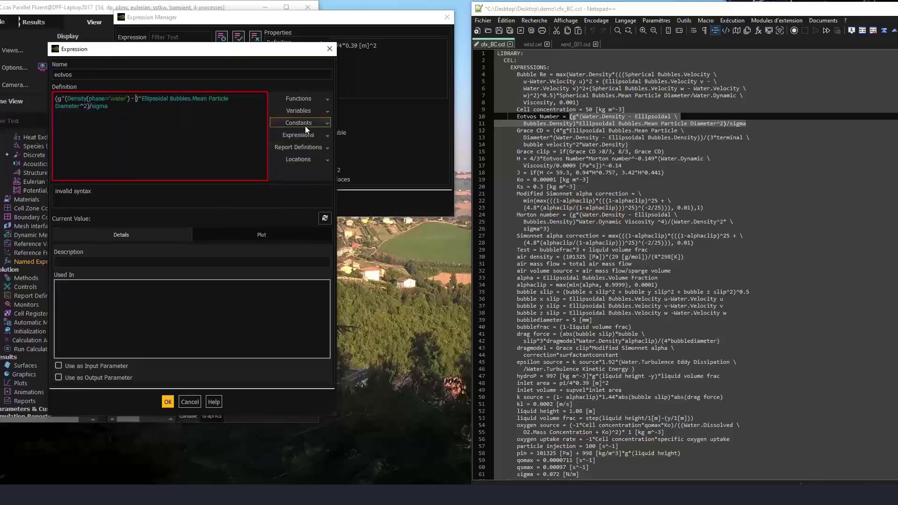
left_click(303, 111)
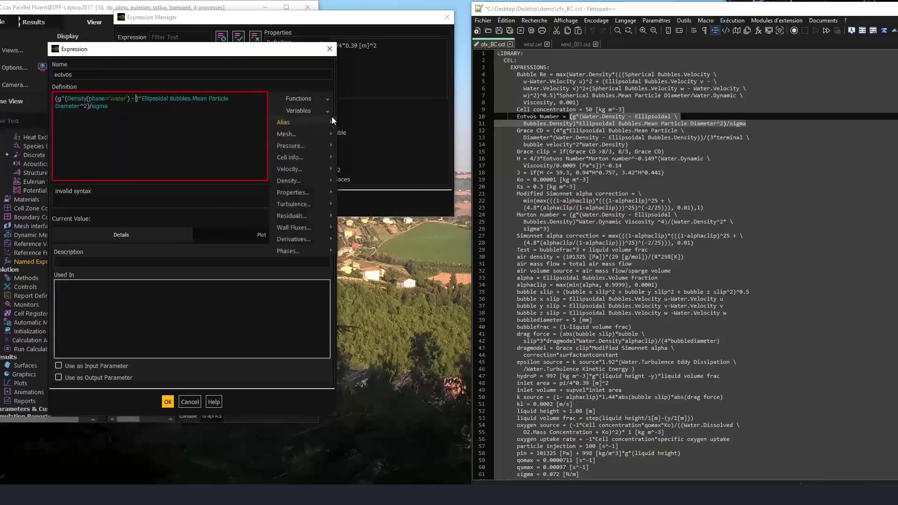
mouse_move(295, 170)
mouse_move(360, 180)
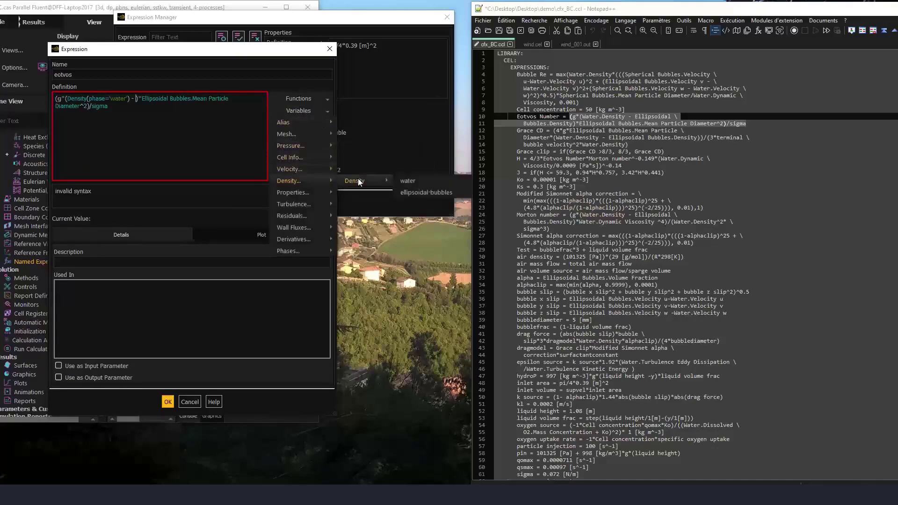
left_click(426, 192)
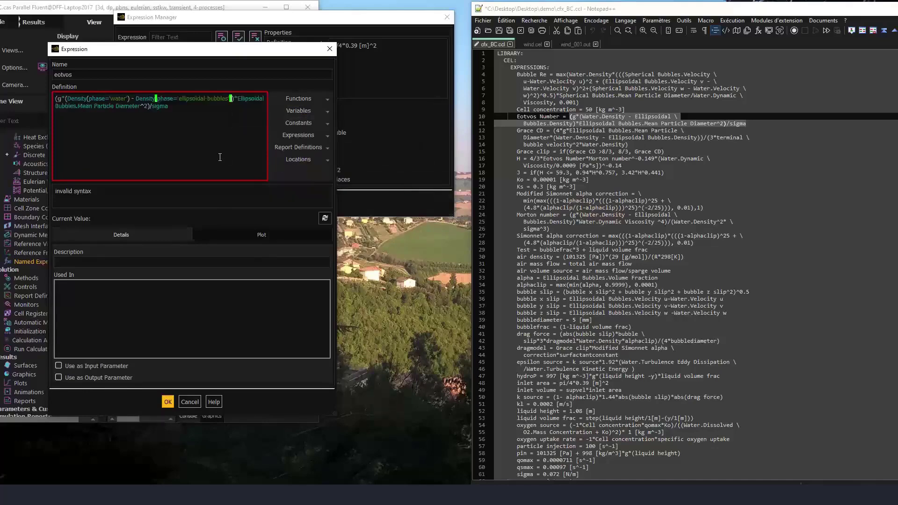
left_click(219, 131)
Replace Ellipsoidal Bubbles.Mean Particle Diameter with the diameter variable of the ellipsoidal-bubbles phase and save the eotvos expression
left_click_drag(237, 99, 140, 108)
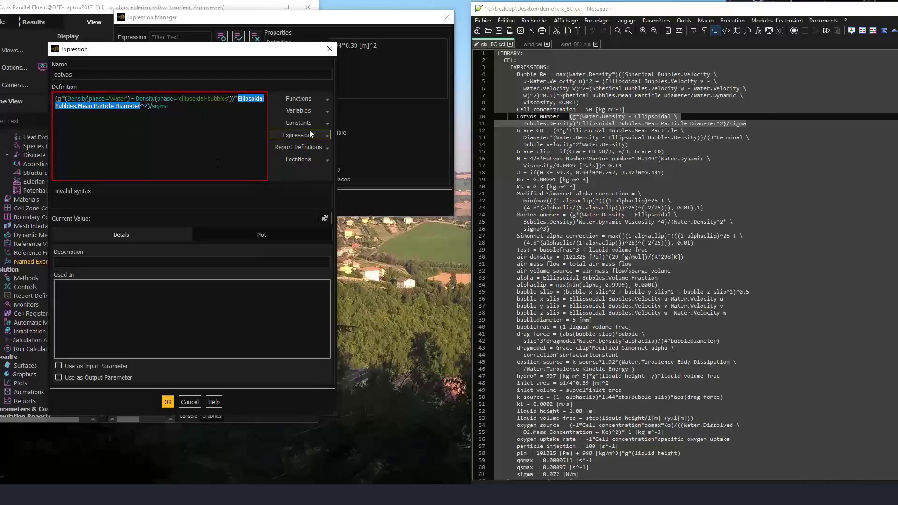
left_click(308, 110)
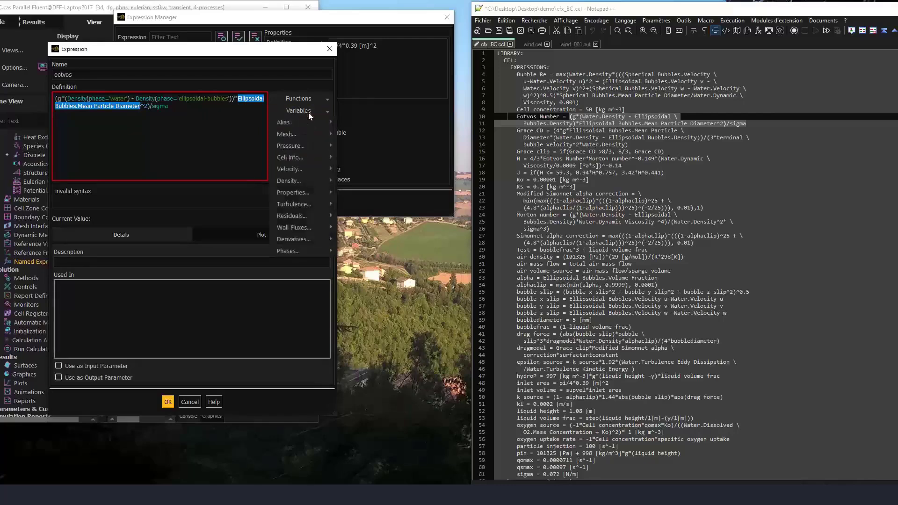
mouse_move(296, 192)
mouse_move(367, 193)
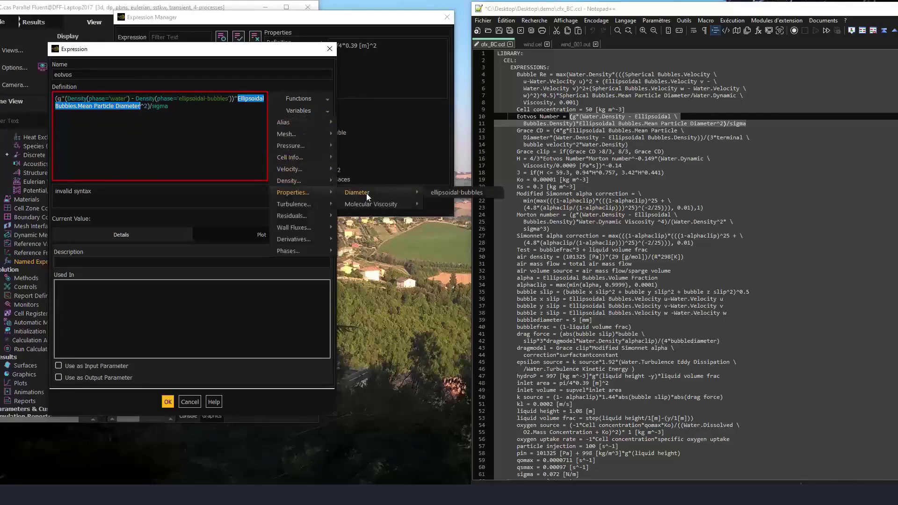
left_click(461, 191)
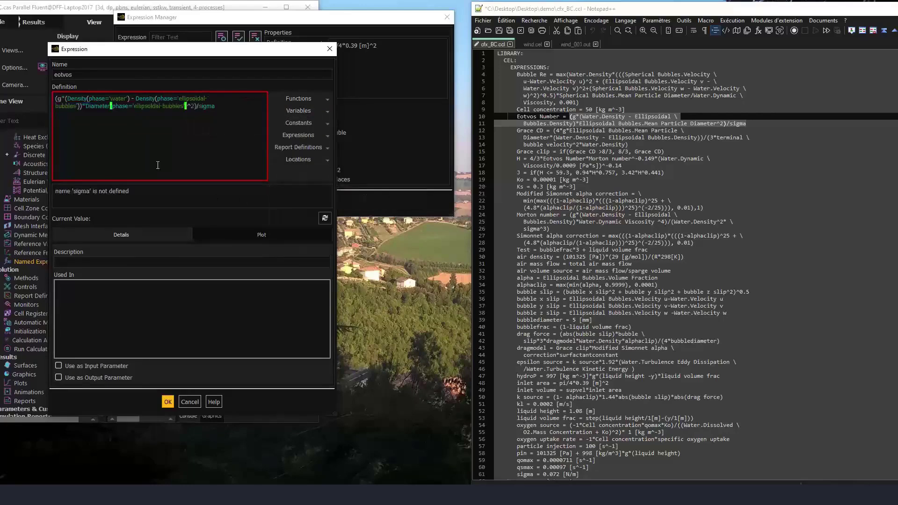
left_click(188, 156)
left_click(167, 402)
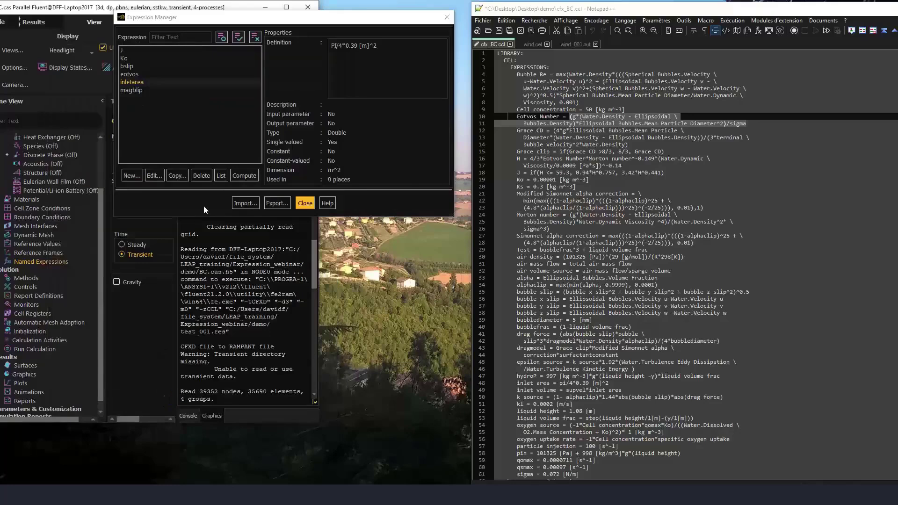
Create a new named expression called sigma
left_click(131, 175)
double_click(66, 74)
type("si")
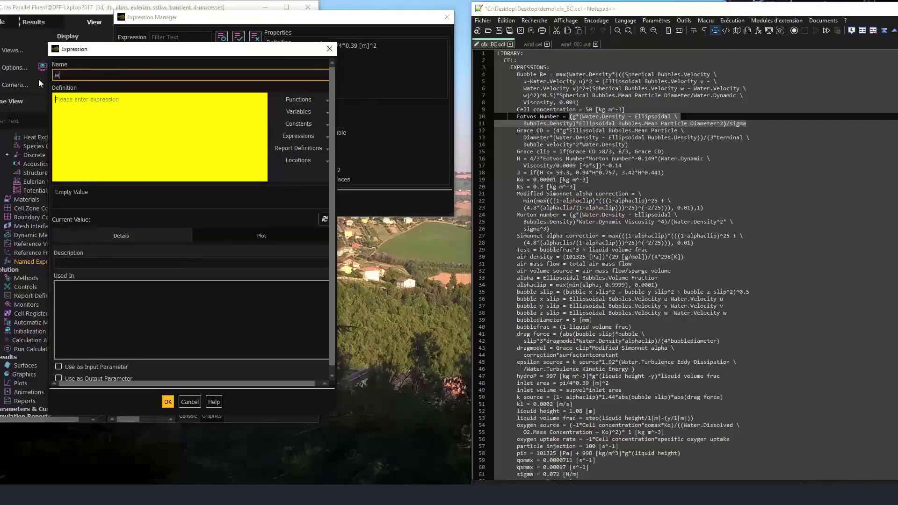
type("gma")
left_click(154, 127)
Copy the sigma value 0.072 [N/m] from cfx_BC.ccl into the sigma definition and save the expression
left_click_drag(580, 476, 543, 476)
key("super+c")
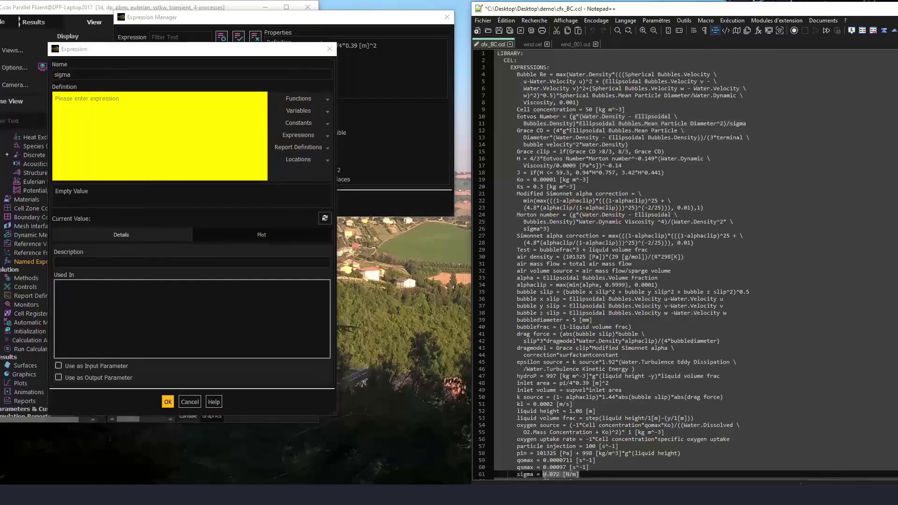
right_click(553, 474)
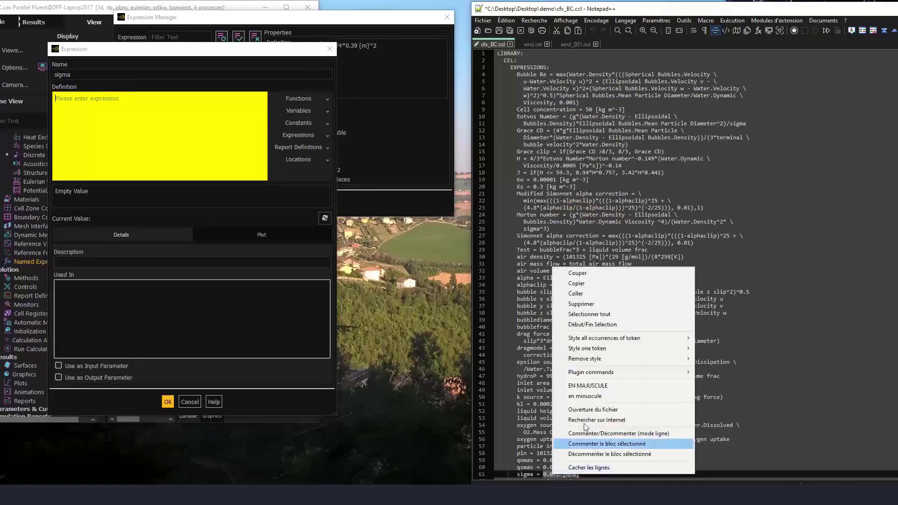
left_click(580, 285)
left_click(82, 96)
right_click(77, 97)
left_click(98, 147)
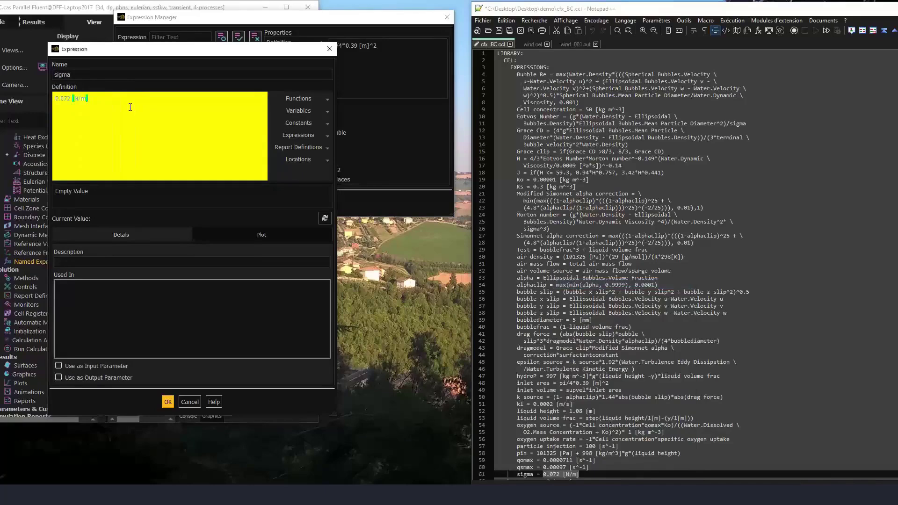
left_click(168, 402)
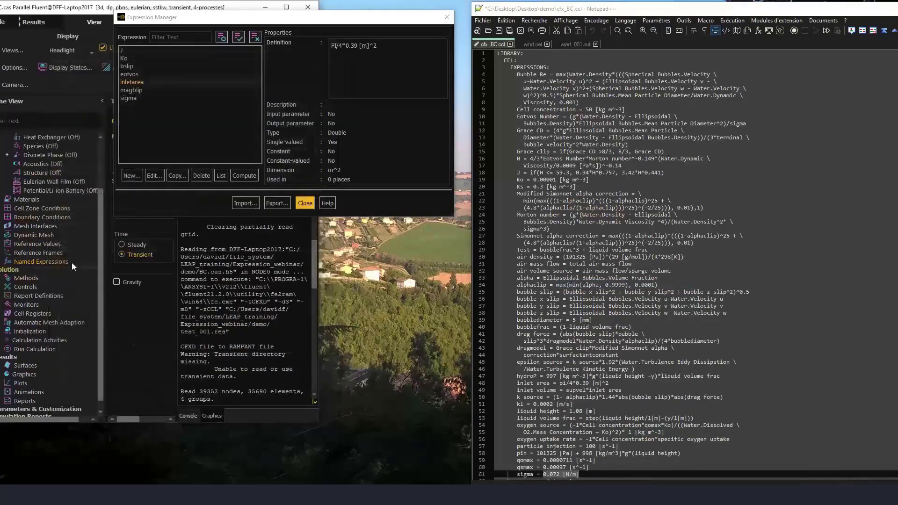
Close the Expression Manager and maximize the Fluent window
left_click(307, 204)
left_click_drag(318, 148, 502, 160)
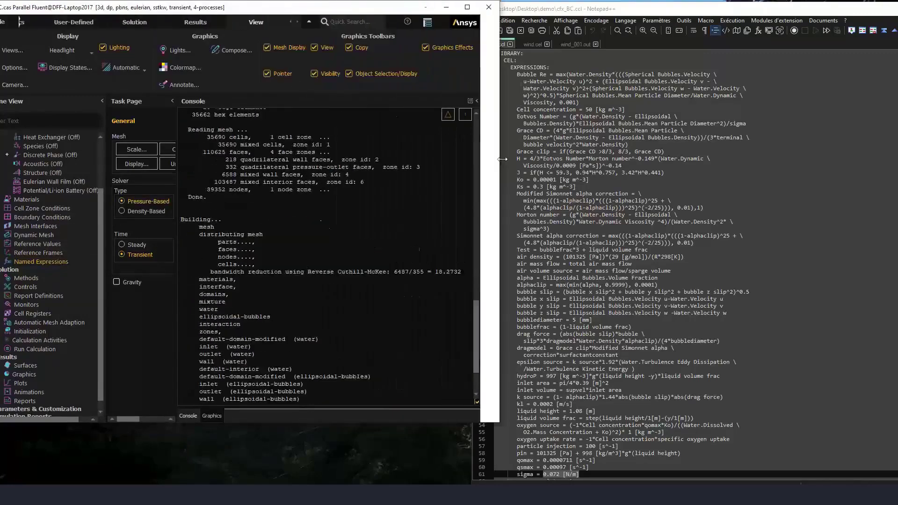
left_click_drag(82, 7, 253, 0)
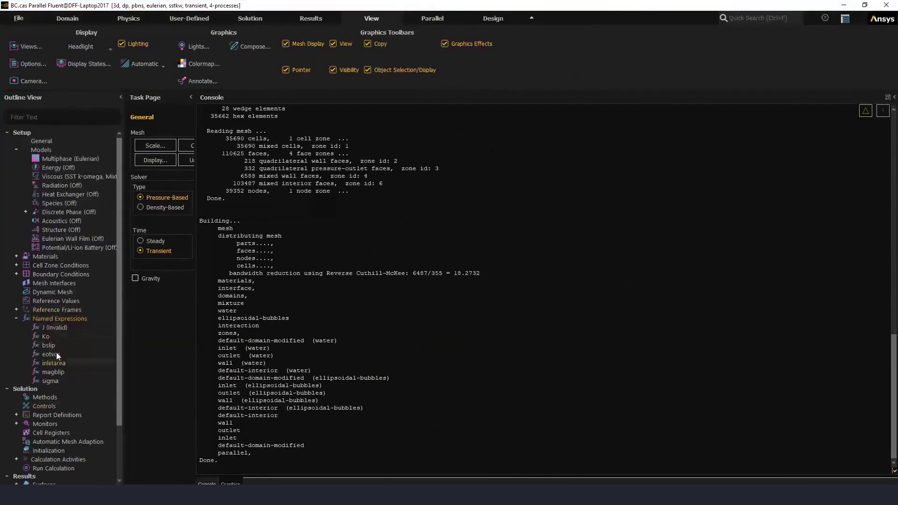
Export all named expressions to a TSV file named aaa
right_click(67, 319)
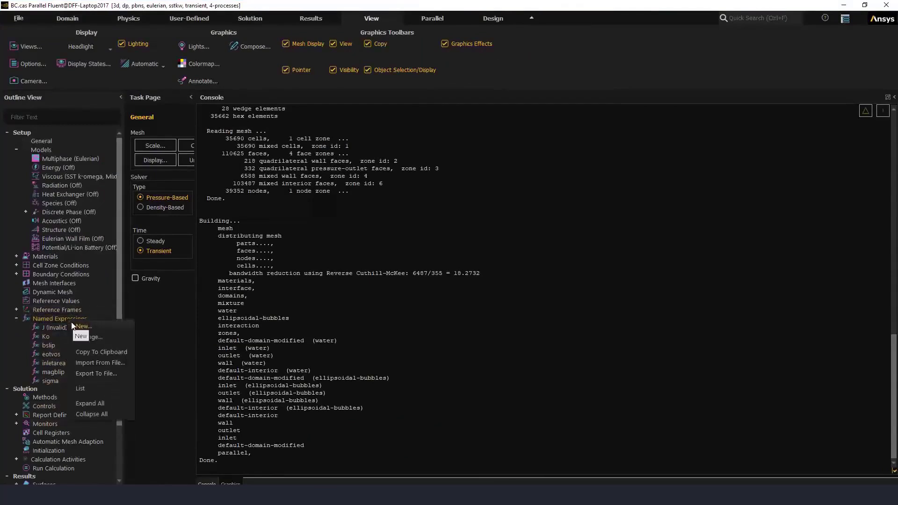
left_click(94, 368)
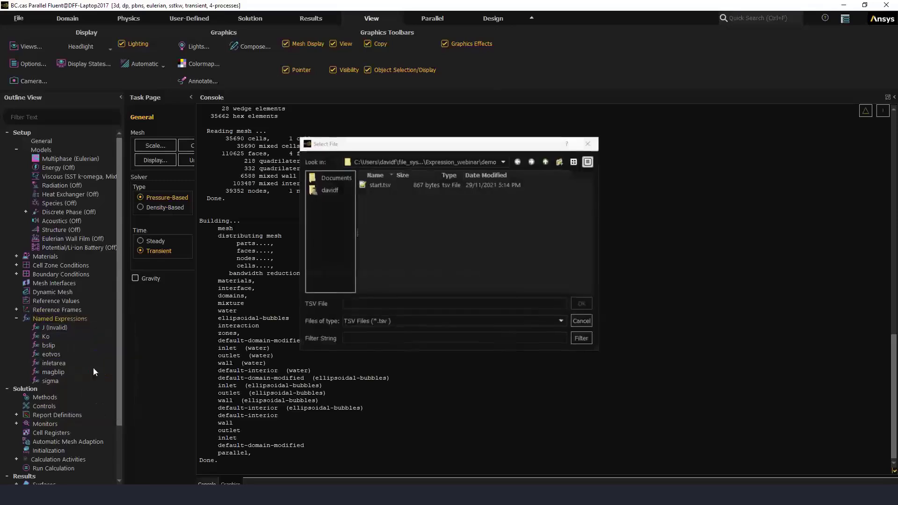
left_click(349, 307)
type("aaa")
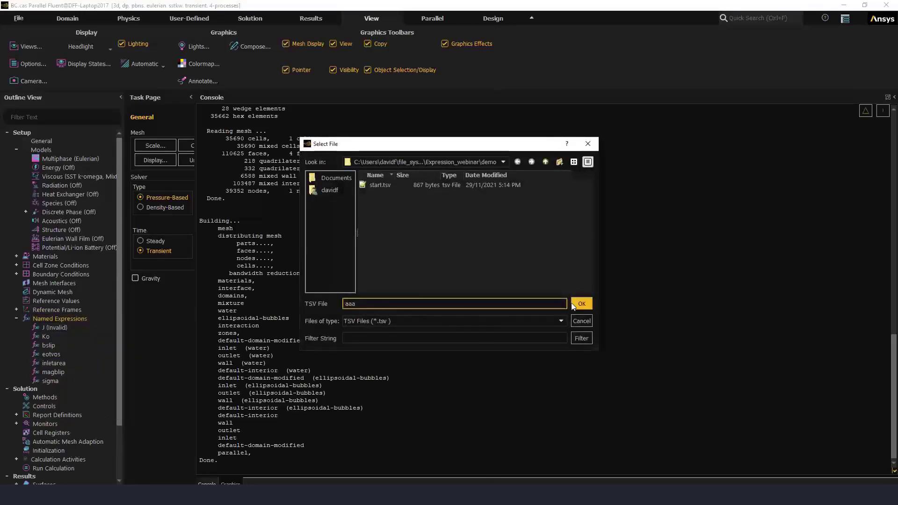
left_click(579, 305)
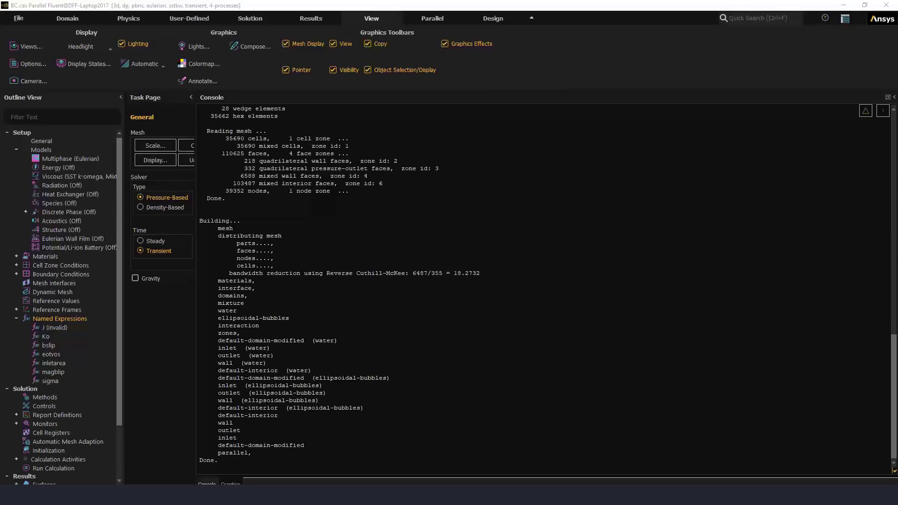
Switch to Notepad++ to review the exported expressions in aaa.tsv, then return to Fluent
key("alt+Tab")
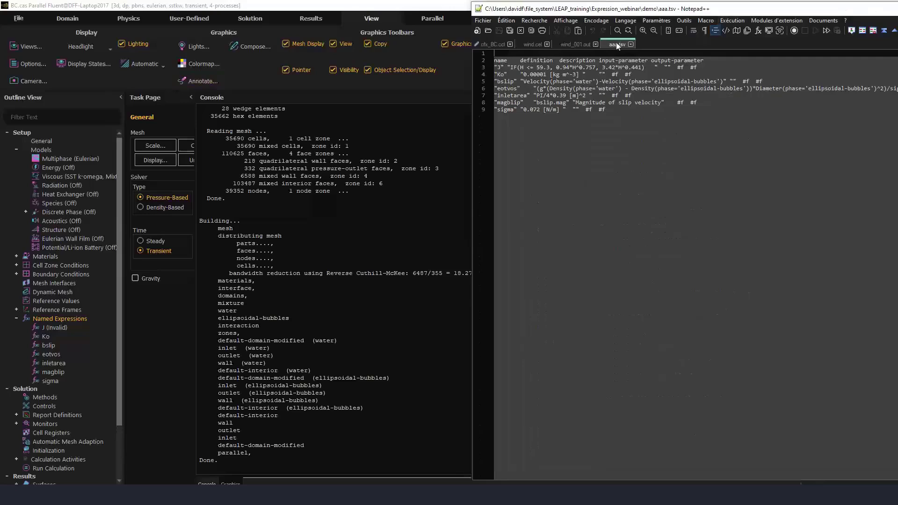
left_click_drag(595, 10, 222, 23)
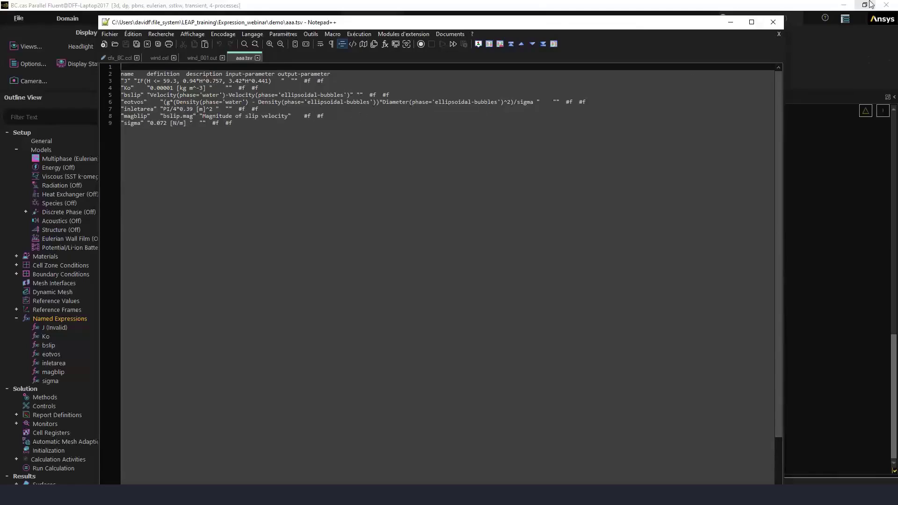
left_click(773, 22)
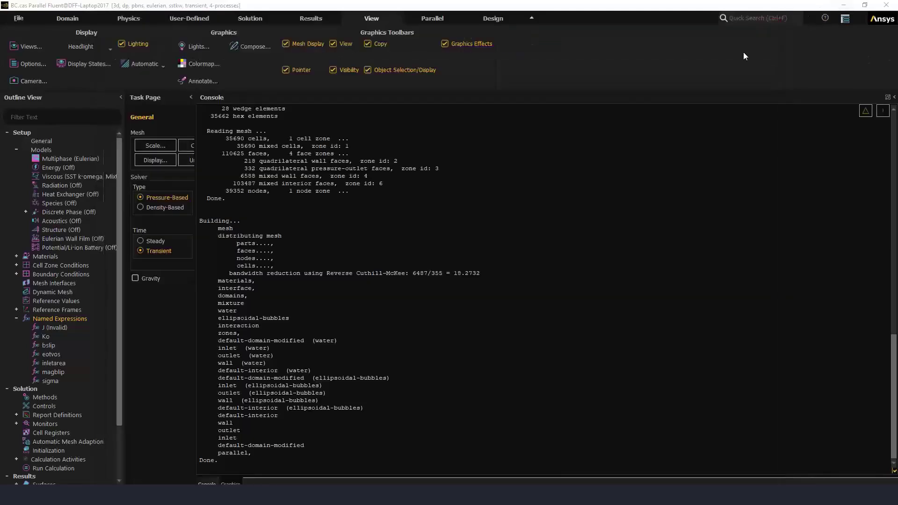
Show the graphics view of the mesh and create a YZ plane surface at X = 0 m named plane-4
scroll(53, 325, "down", 2)
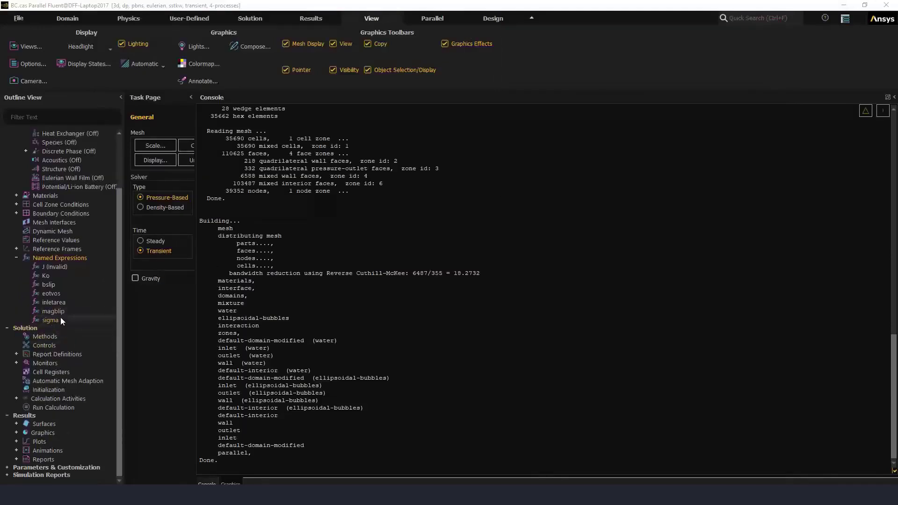
left_click(230, 484)
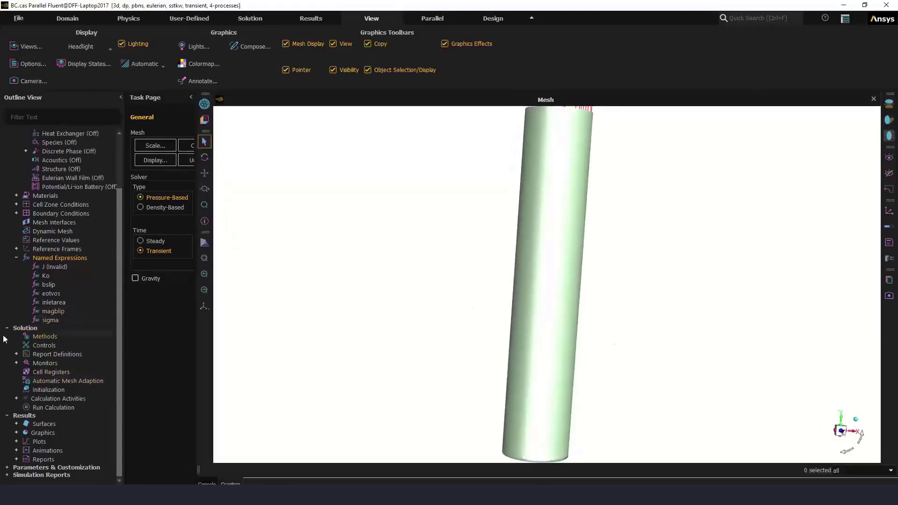
right_click(51, 424)
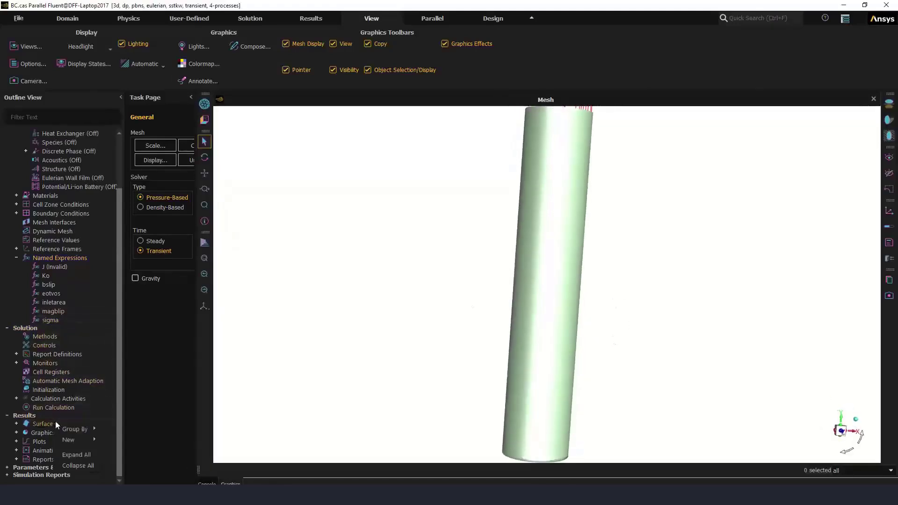
mouse_move(76, 442)
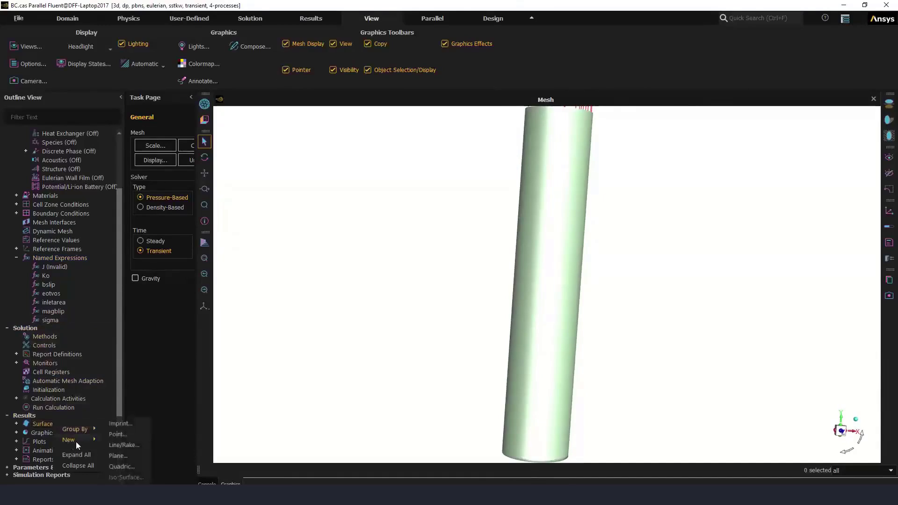
left_click(122, 456)
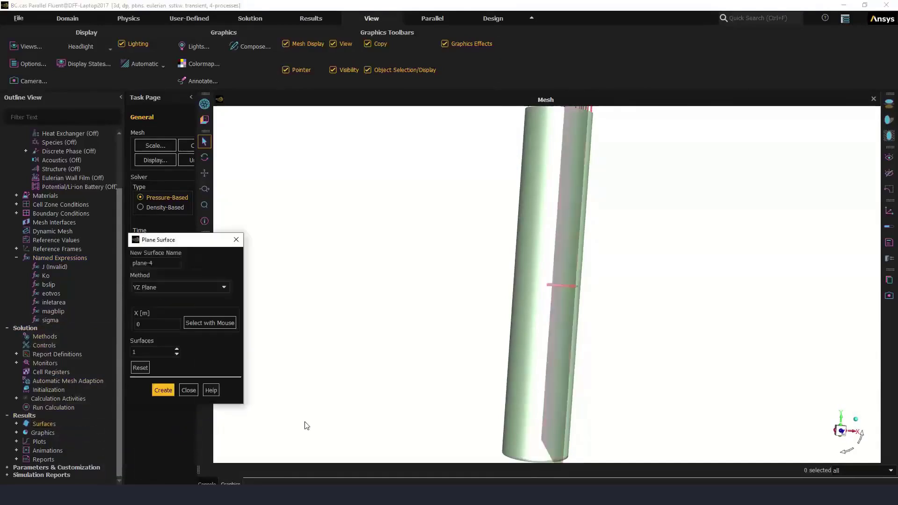
left_click(162, 390)
left_click(189, 390)
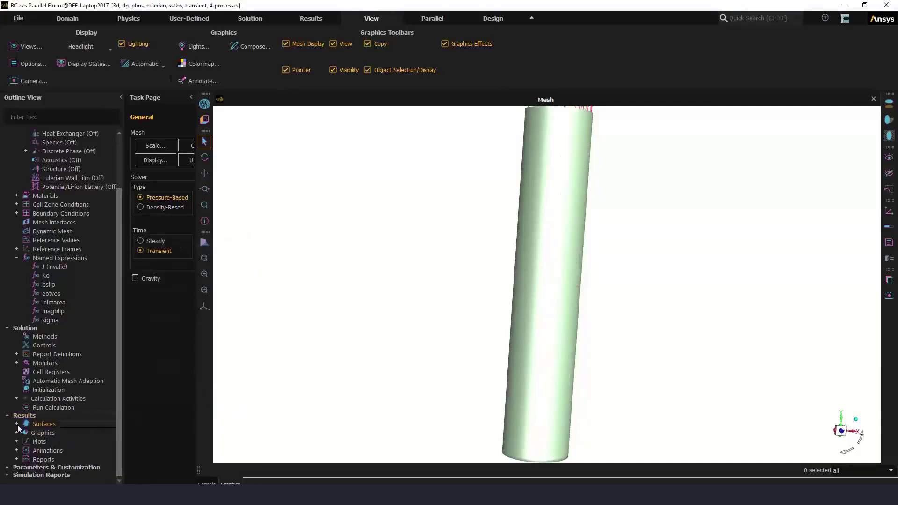
Initialize the solution
left_click(16, 432)
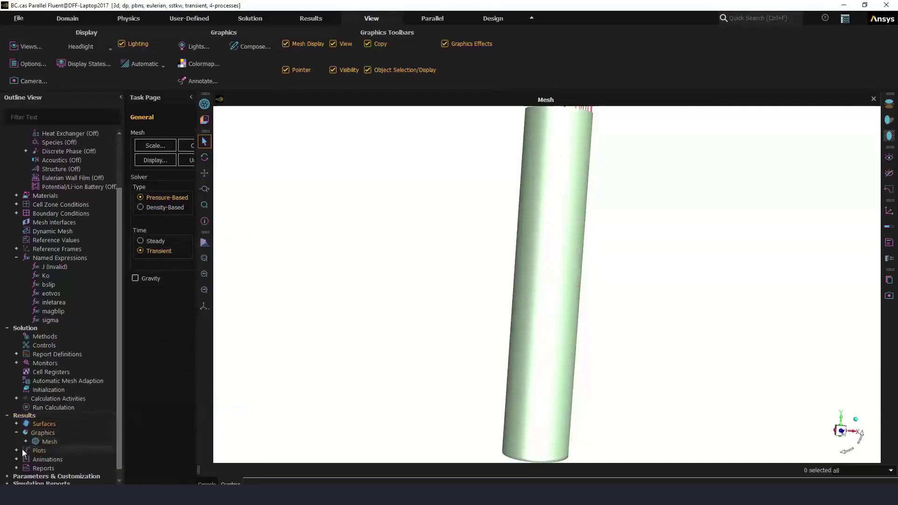
scroll(52, 445, "down", 1)
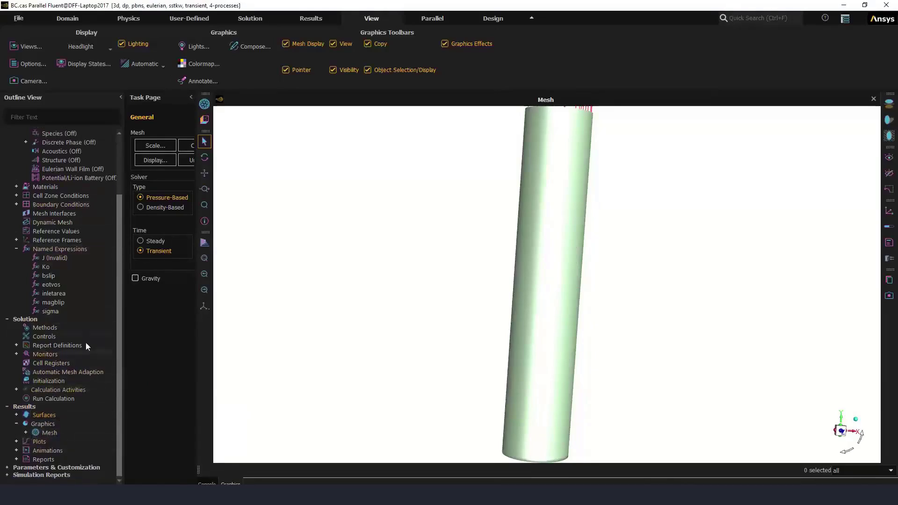
right_click(84, 382)
left_click(94, 389)
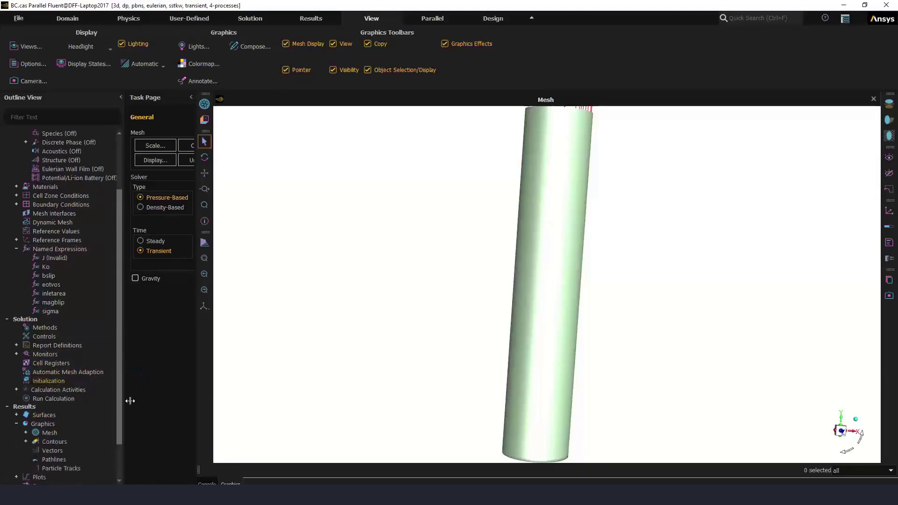
Create contour-2 with filled, smooth contours of the eotvos expression on plane-3 and display it
left_click(26, 442)
right_click(77, 451)
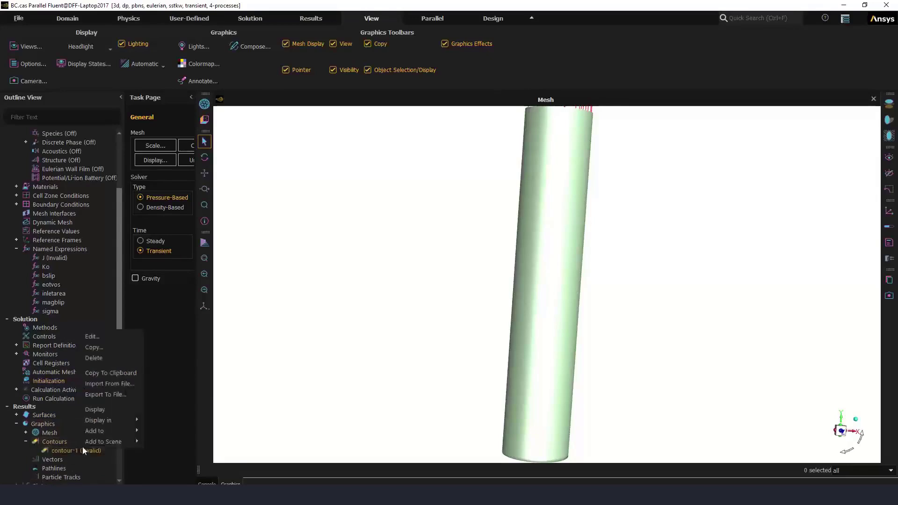
left_click(105, 341)
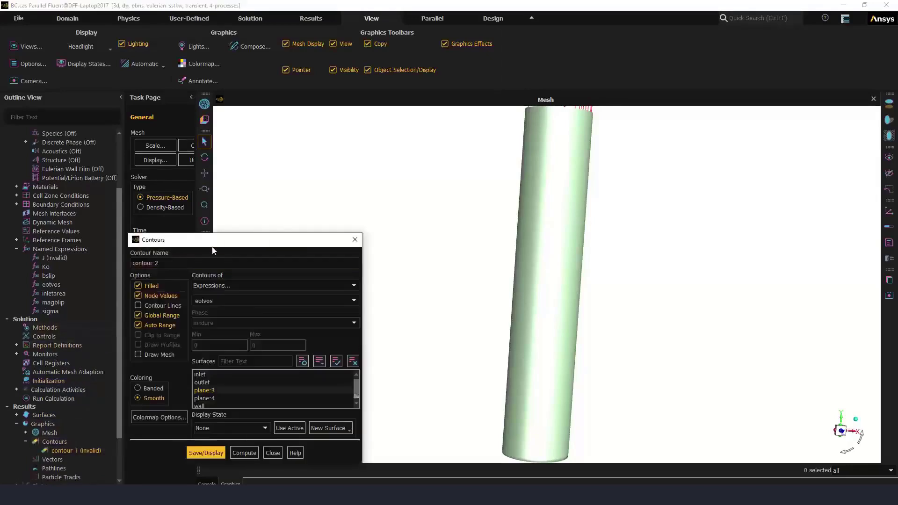
left_click(356, 194)
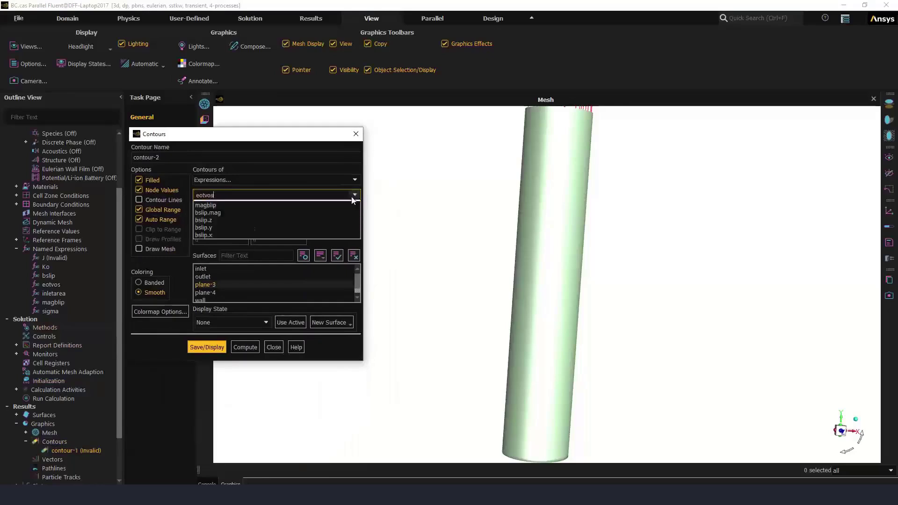
left_click(225, 205)
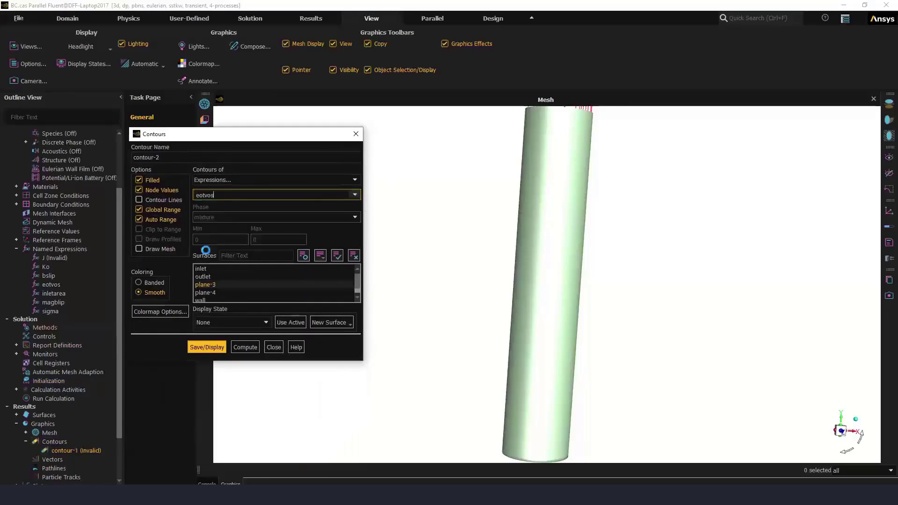
left_click(207, 347)
left_click_drag(276, 136, 124, 136)
left_click_drag(527, 287, 306, 295)
left_click_drag(620, 290, 584, 277)
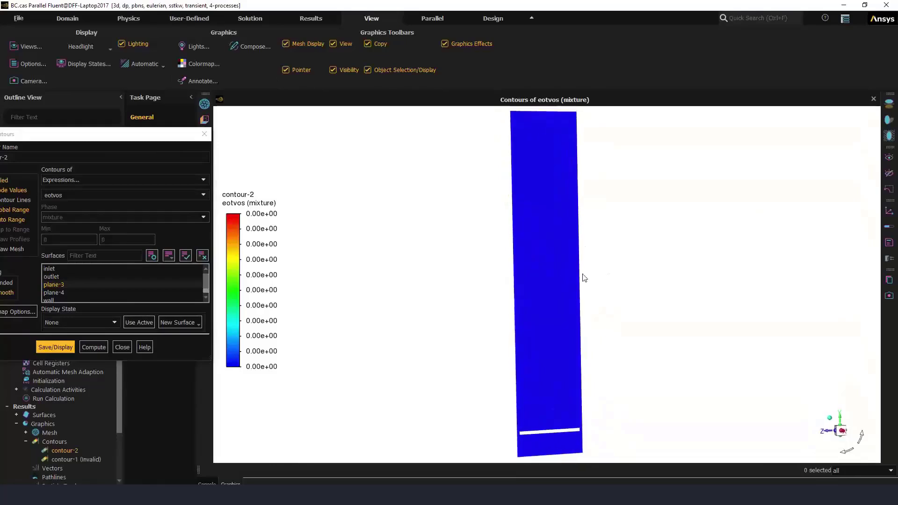
Switch contour-2 to the bslip.mag expression on plane-3, display it, and close the contour settings
left_click_drag(117, 137, 204, 84)
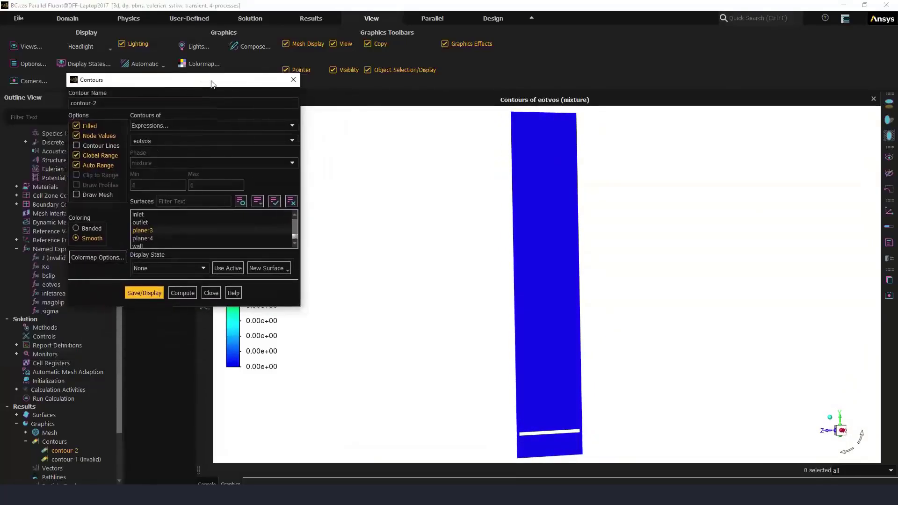
left_click(294, 138)
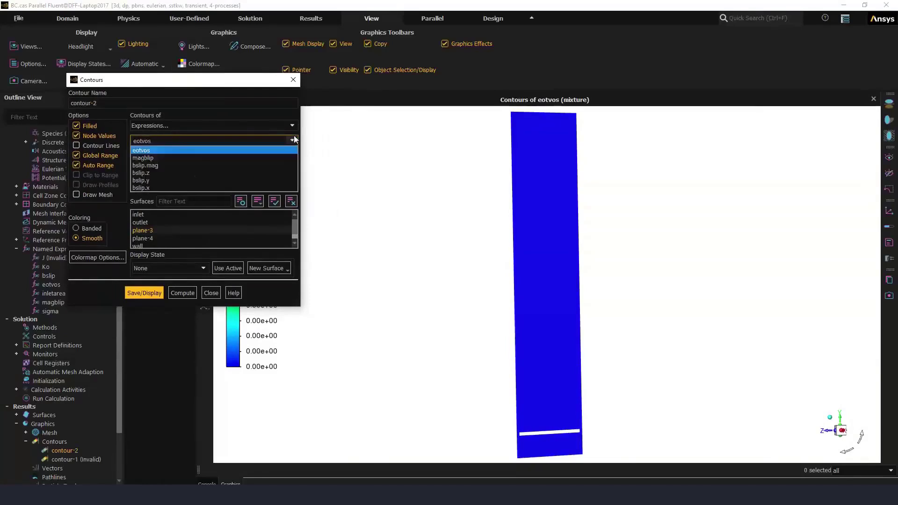
left_click(151, 166)
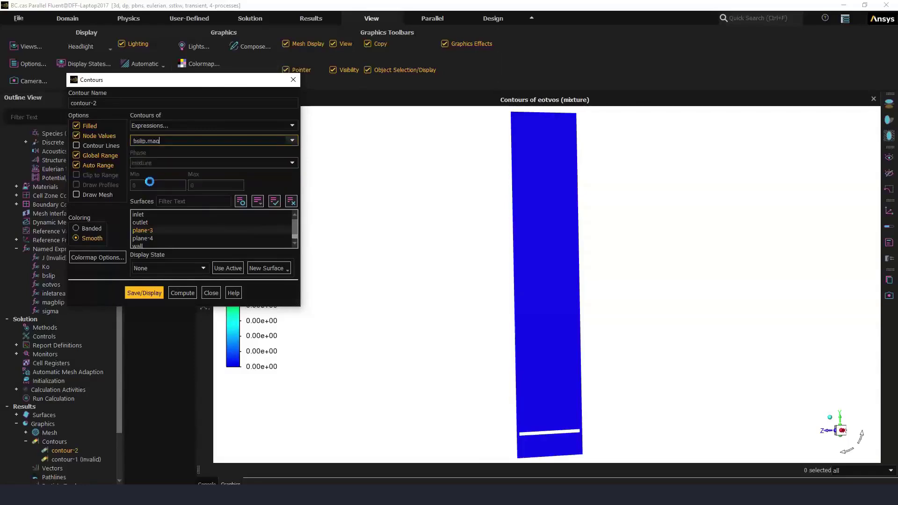
left_click(144, 293)
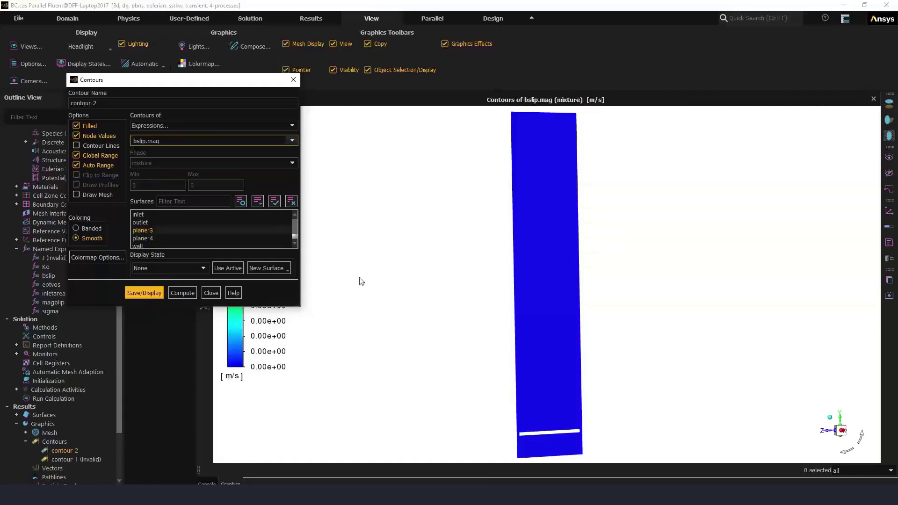
left_click_drag(210, 85, 209, 145)
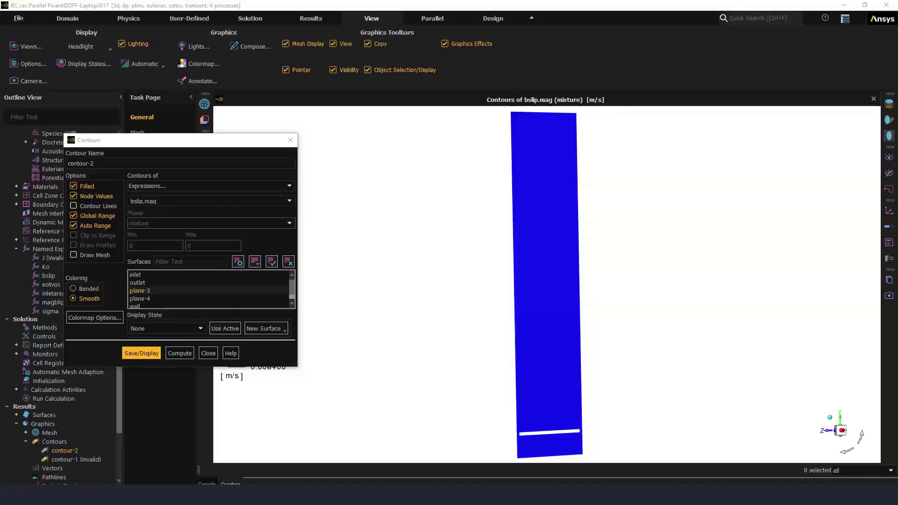
left_click(208, 353)
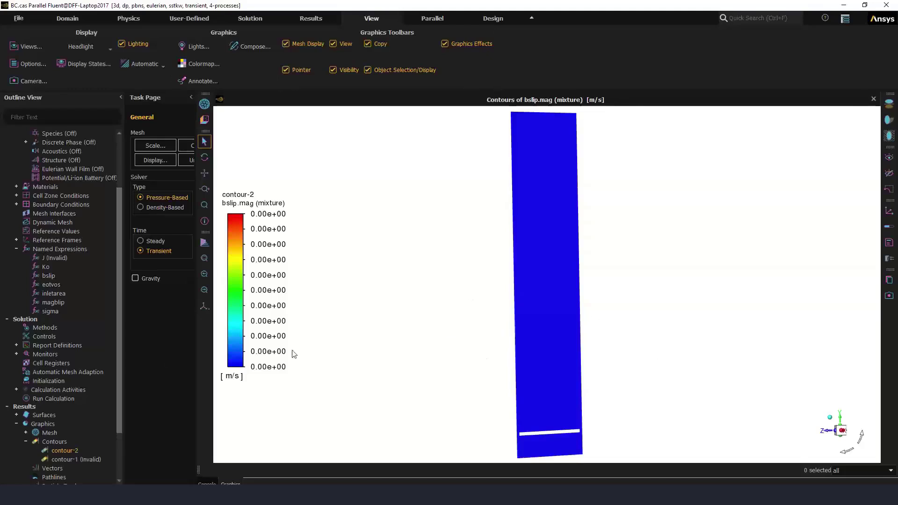
Expand the results reports and open the Reports task page to examine the available report types
scroll(93, 397, "down", 3)
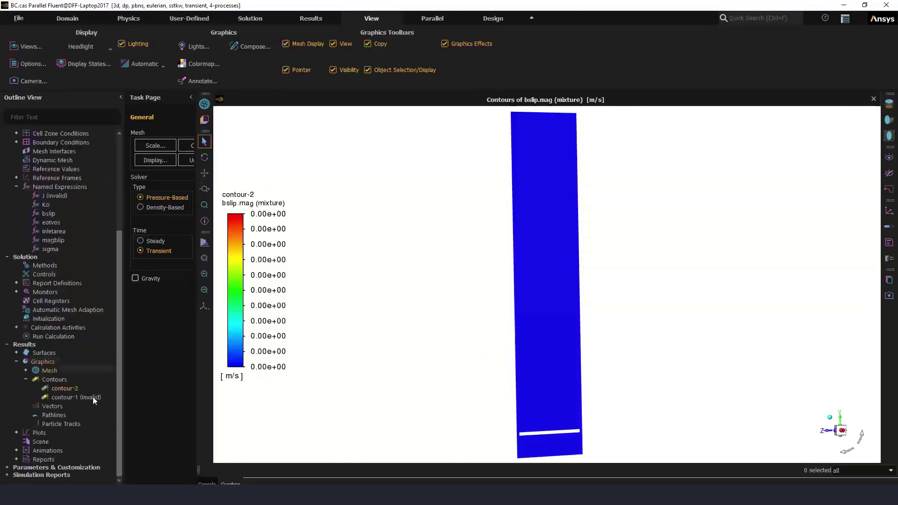
left_click(17, 459)
right_click(49, 459)
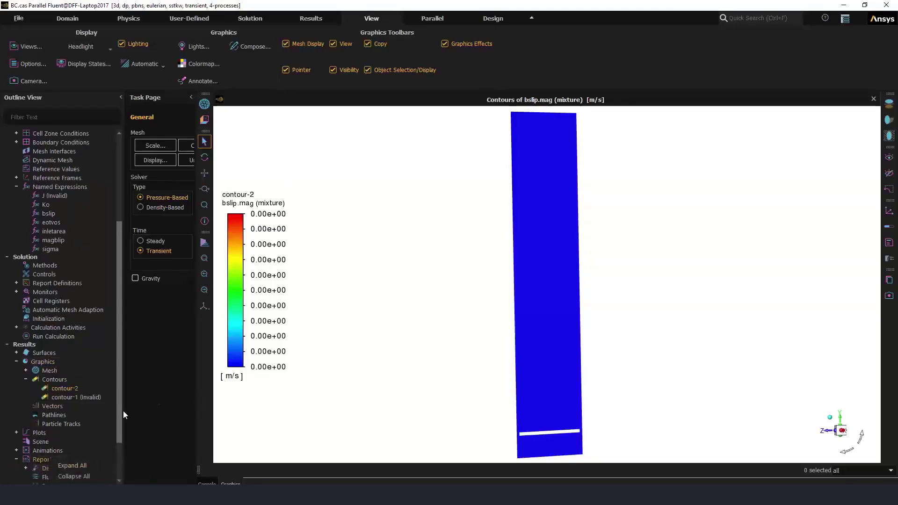
scroll(119, 410, "down", 3)
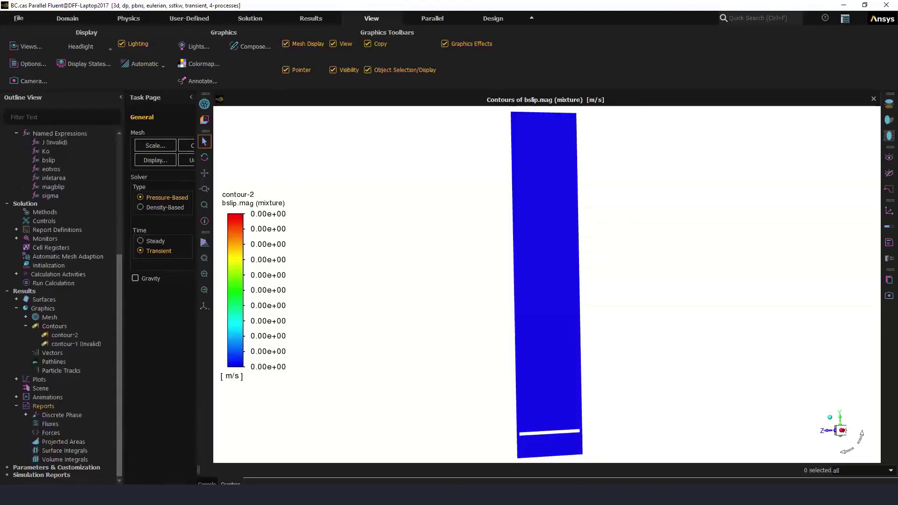
double_click(47, 406)
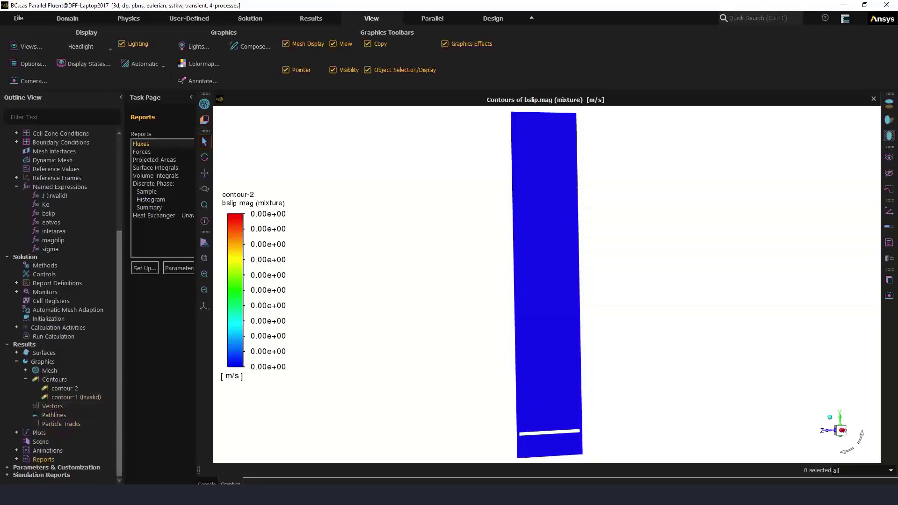
Open the simulation report outline with its list of report sections
left_click(8, 476)
scroll(69, 435, "down", 1)
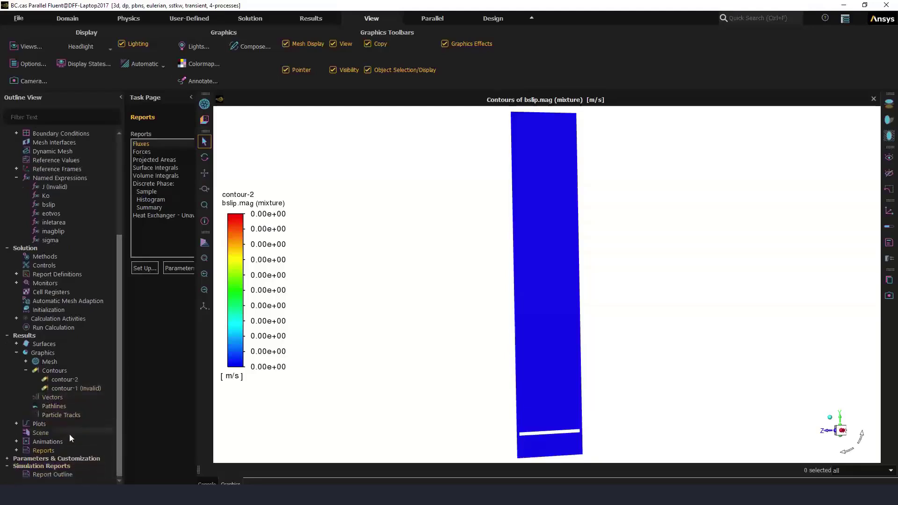
left_click(62, 474)
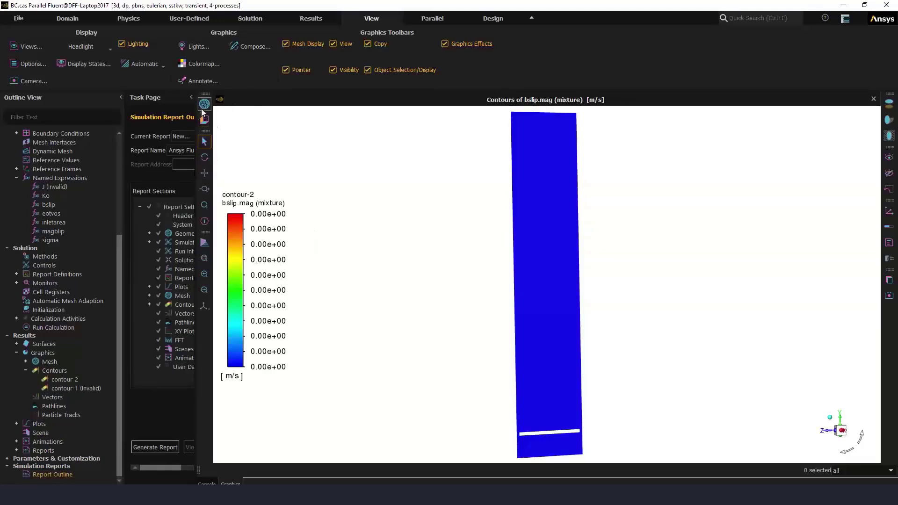
Restore the maximized application window to a smaller floating window and resize it
left_click(201, 174)
left_click_drag(321, 2, 416, 16)
left_click_drag(669, 148, 889, 168)
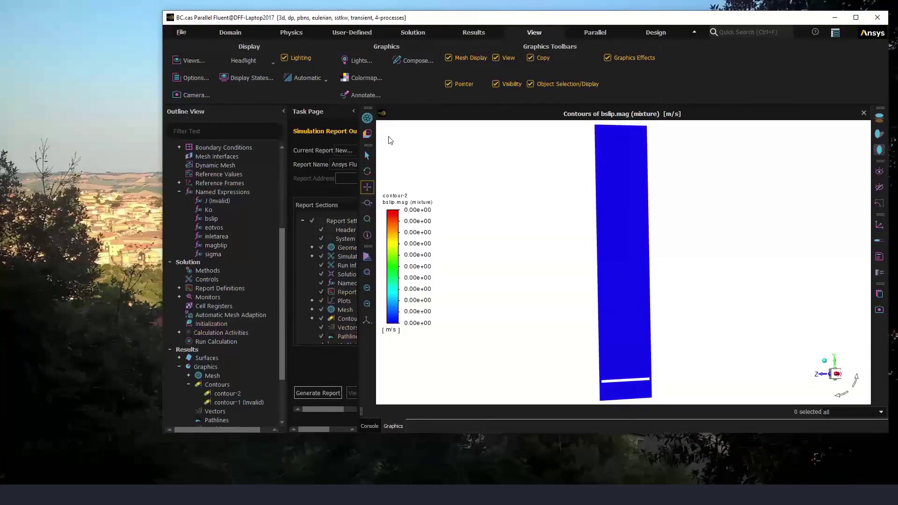
Collapse the task page, then reopen the simulation report outline and examine the full names of its report sections
left_click(354, 111)
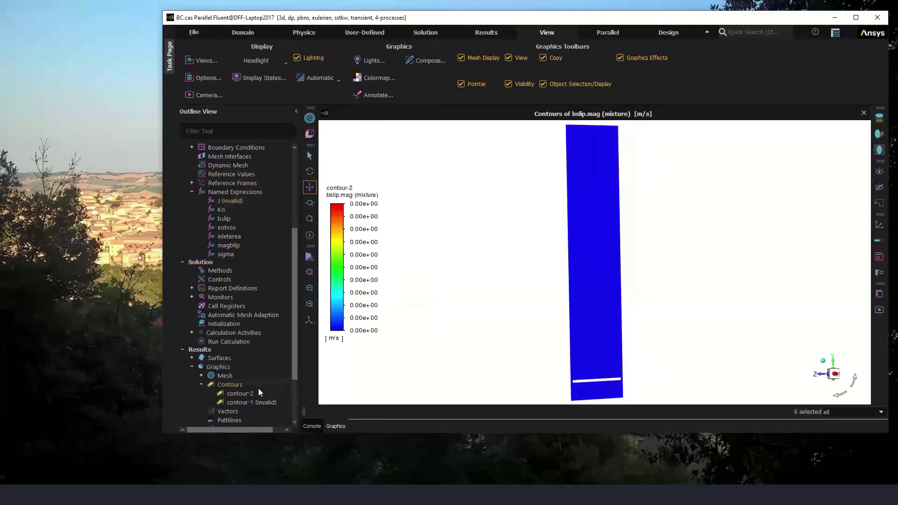
scroll(257, 323, "down", 3)
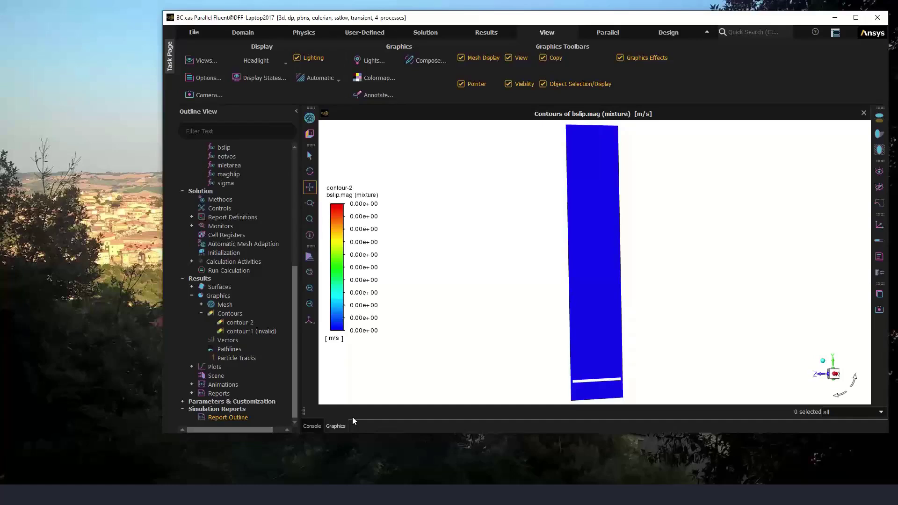
double_click(229, 417)
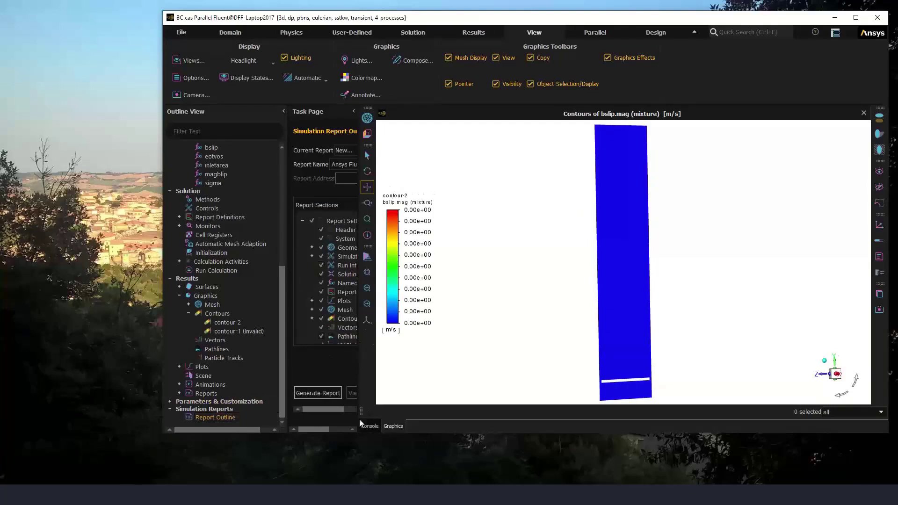
left_click_drag(322, 428, 344, 429)
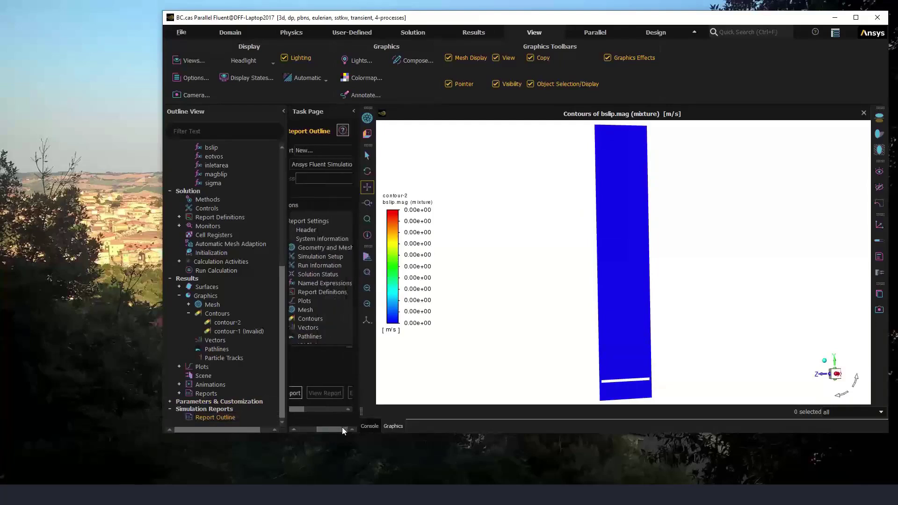